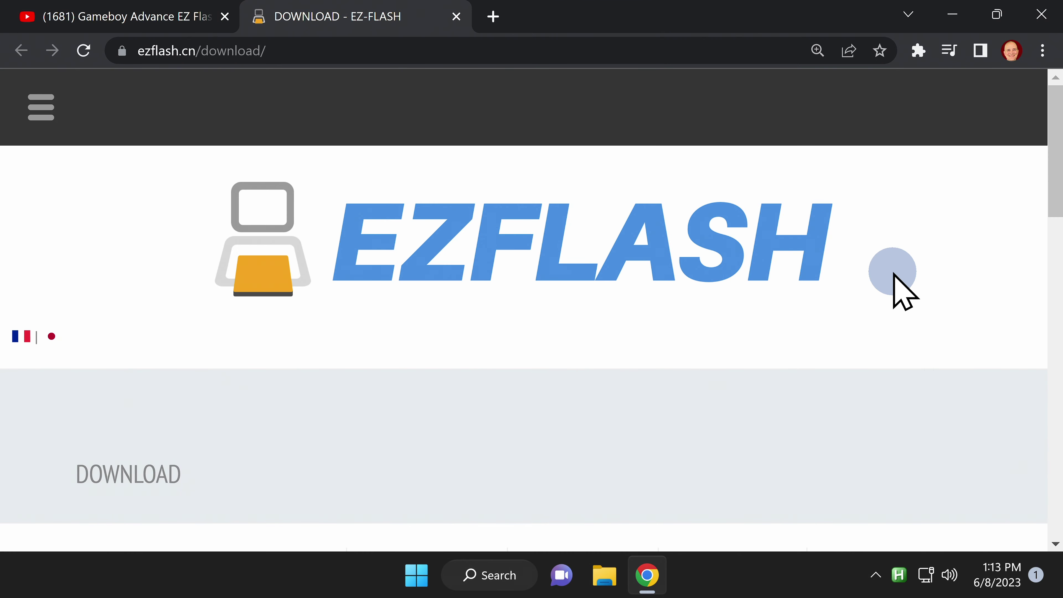
Download the Kernel 1.03 and firmware 6.0 package for the EZ-FLASH OMEGA Definitive Edition.
{"action": "scroll", "coordinate": [894, 274], "scroll_direction": "down", "scroll_amount": 5}
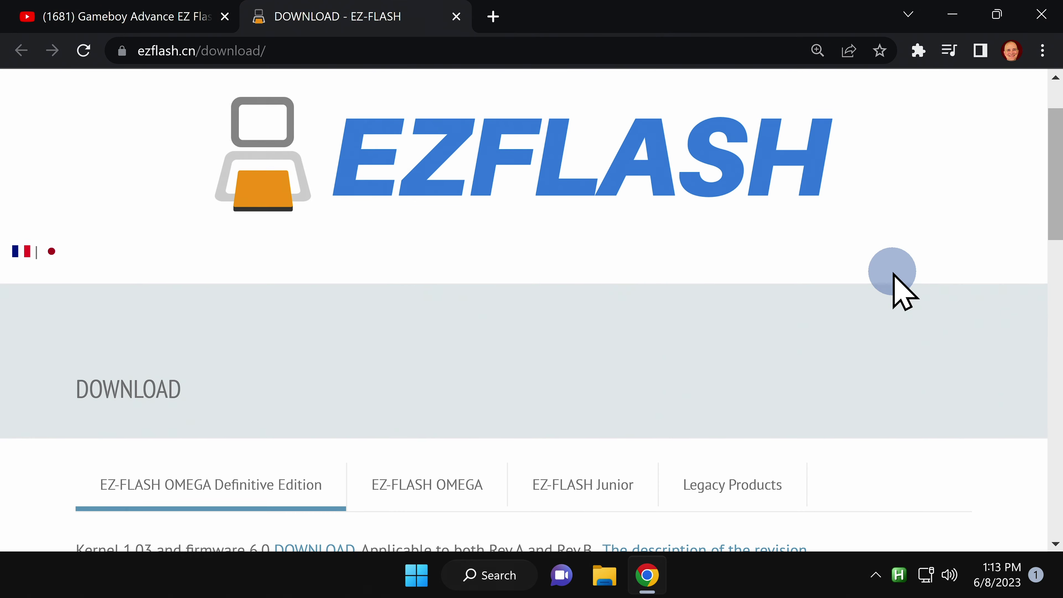
{"action": "scroll", "coordinate": [894, 275], "scroll_direction": "down", "scroll_amount": 2}
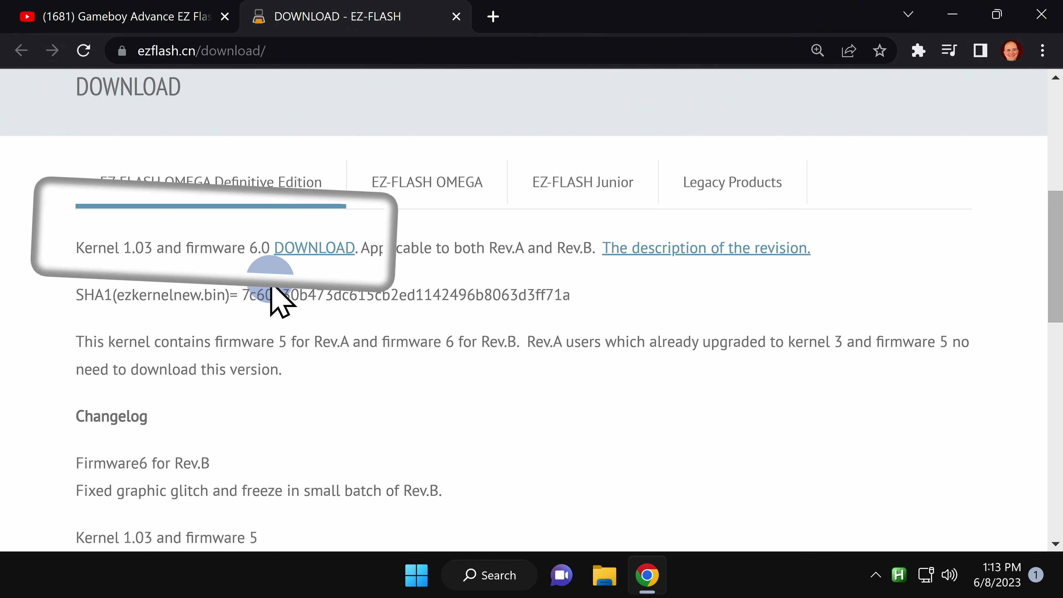
{"action": "left_click", "coordinate": [315, 256]}
{"action": "left_click", "coordinate": [321, 256]}
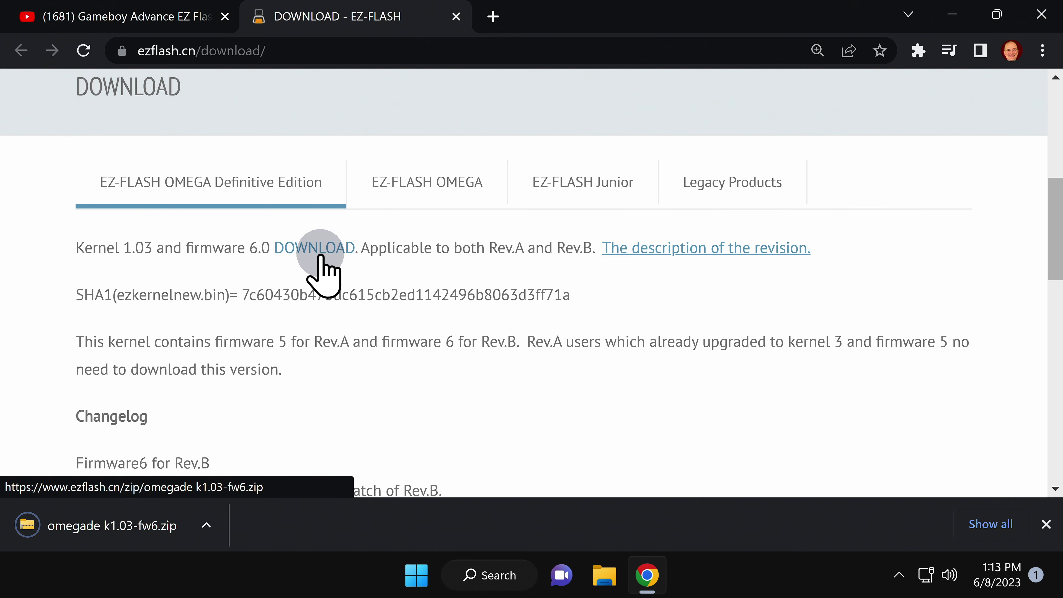
Download the Cheat Library and the Thumbnails Pack listed below the changelog on the EZ-FLASH download page.
{"action": "scroll", "coordinate": [321, 256], "scroll_direction": "down", "scroll_amount": 8}
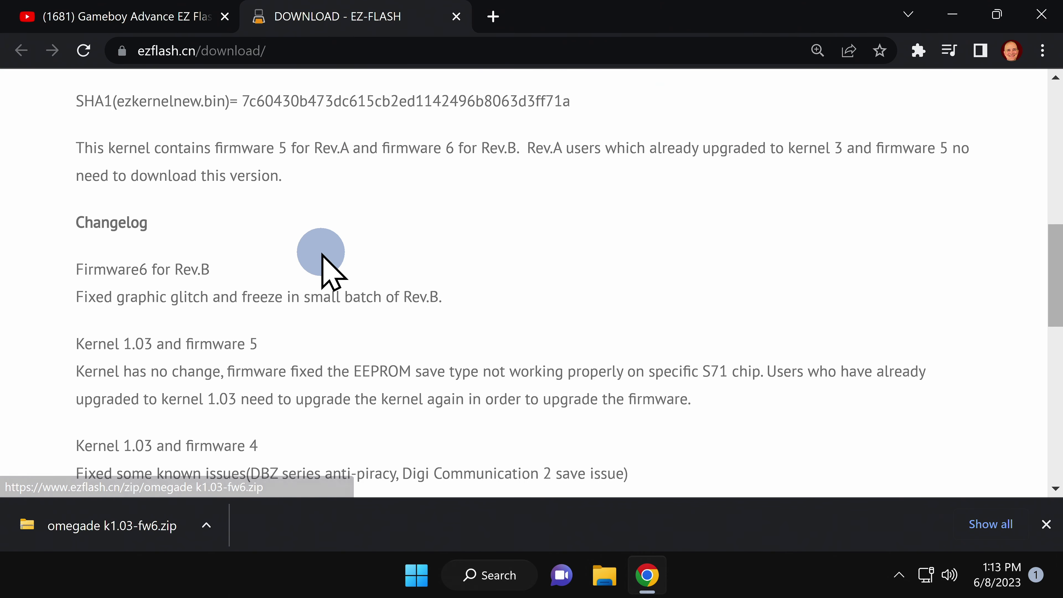
{"action": "scroll", "coordinate": [322, 257], "scroll_direction": "down", "scroll_amount": 5}
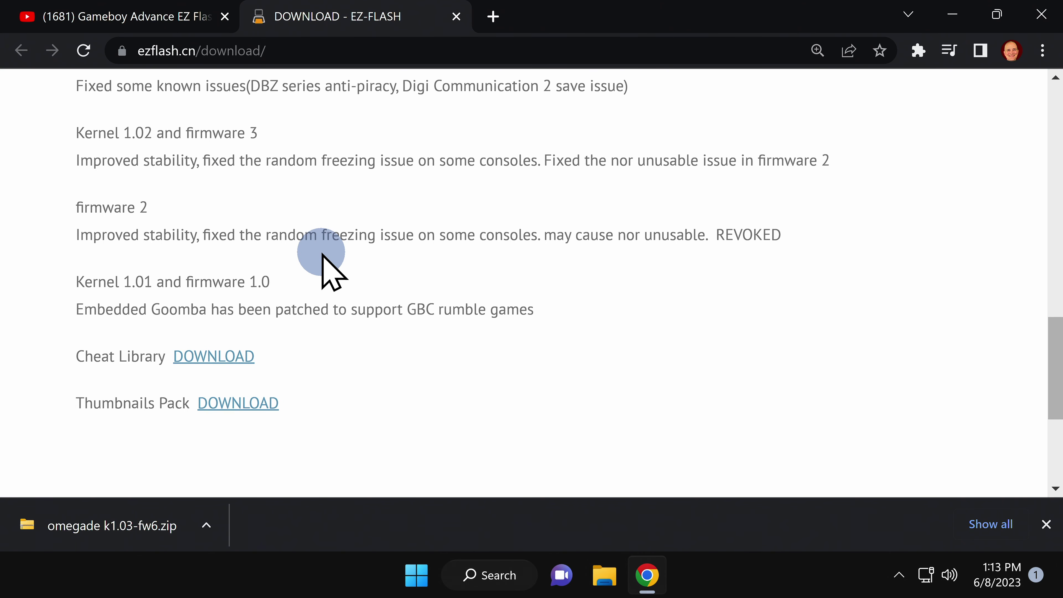
{"action": "scroll", "coordinate": [322, 257], "scroll_direction": "down", "scroll_amount": 2}
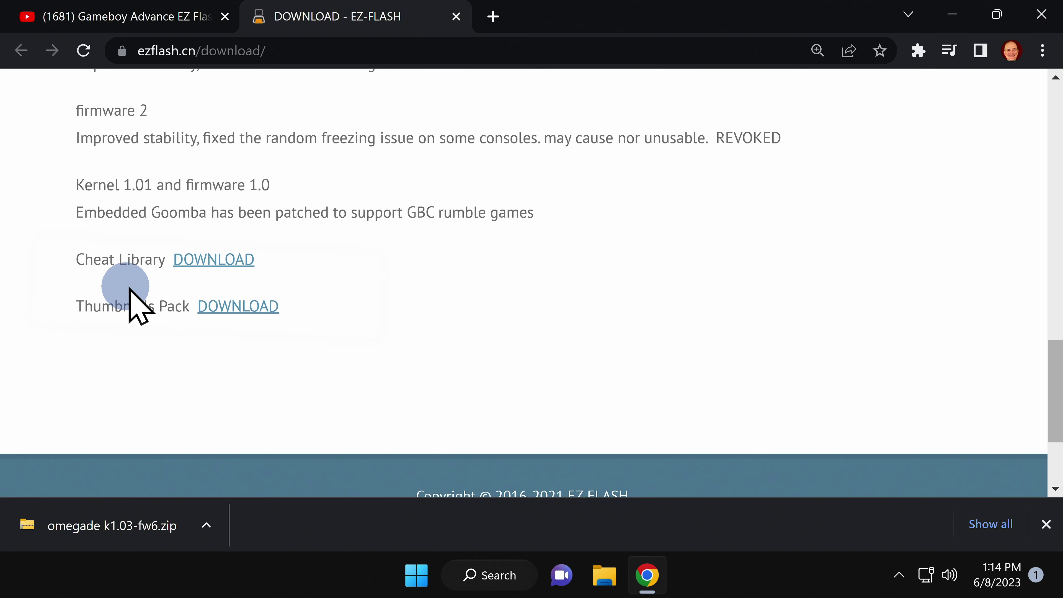
{"action": "left_click", "coordinate": [226, 268]}
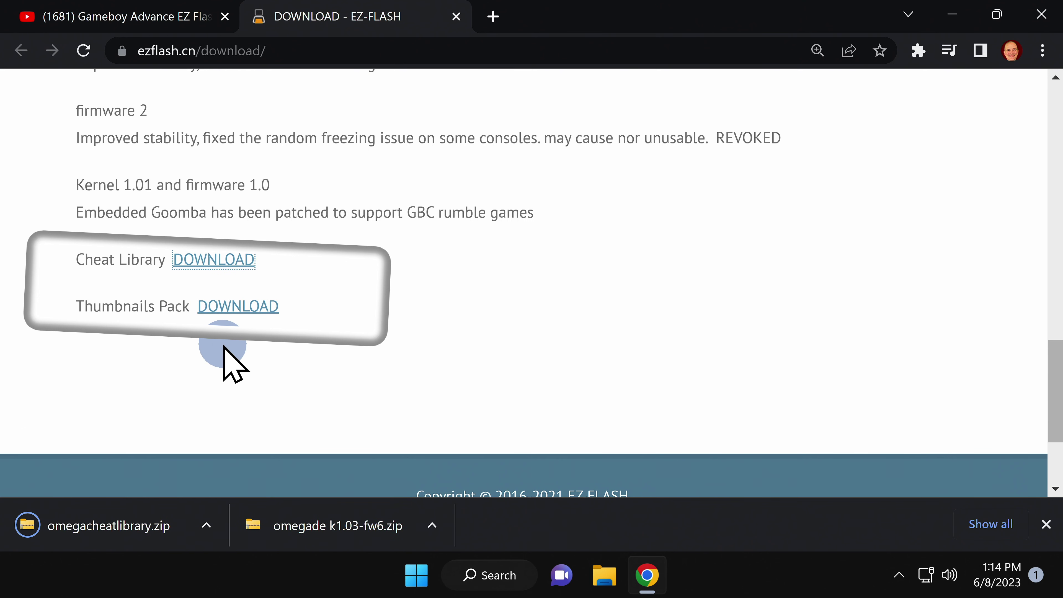
{"action": "left_click", "coordinate": [251, 315]}
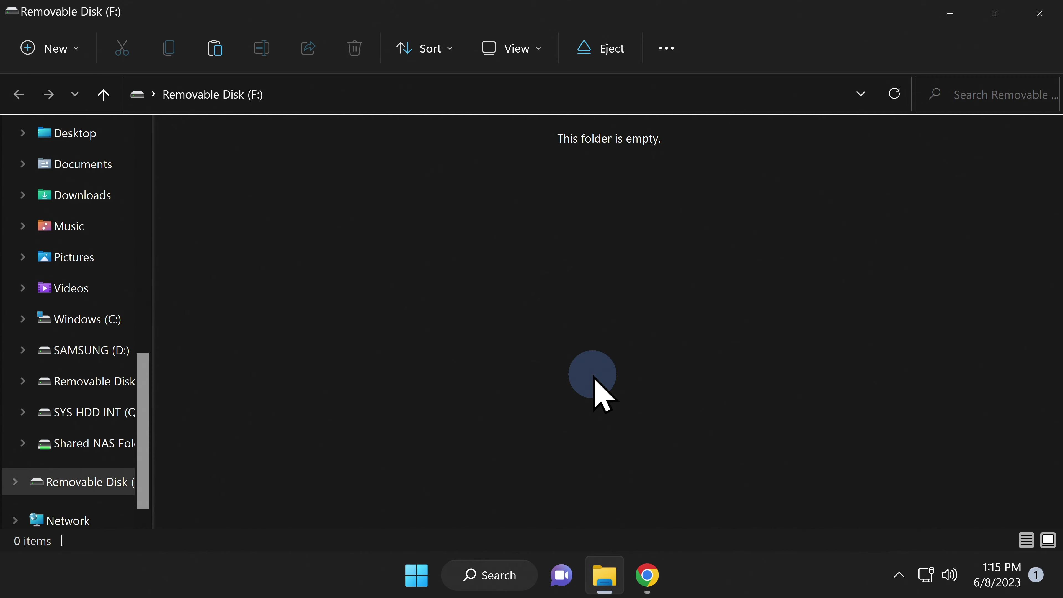
In File Explorer, quick-format Removable Disk (F:) as FAT32 with a 32-kilobyte allocation unit size and close the format dialogs.
{"action": "right_click", "coordinate": [96, 482]}
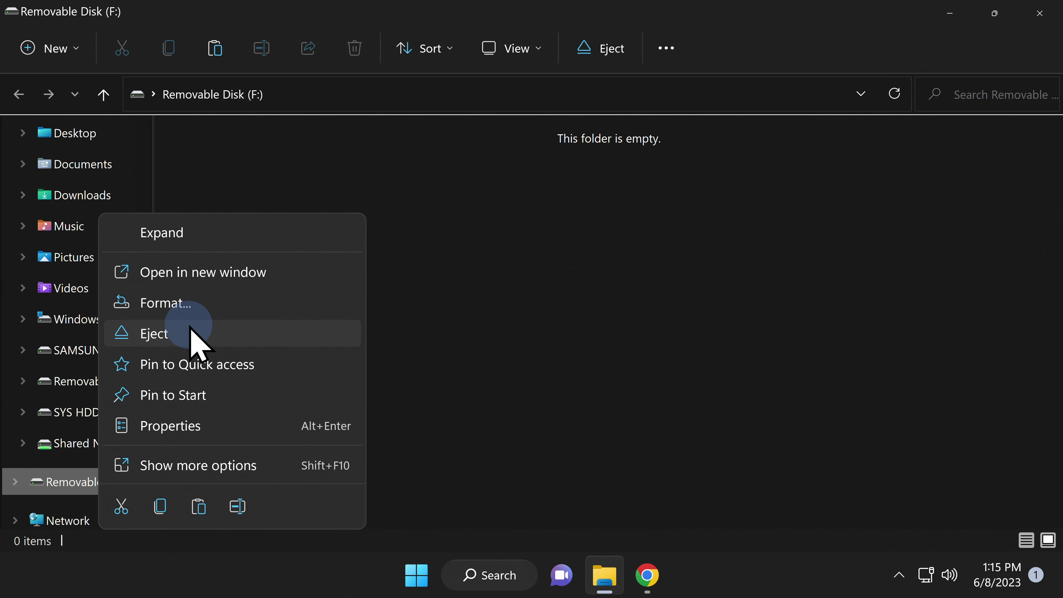
{"action": "left_click", "coordinate": [191, 314]}
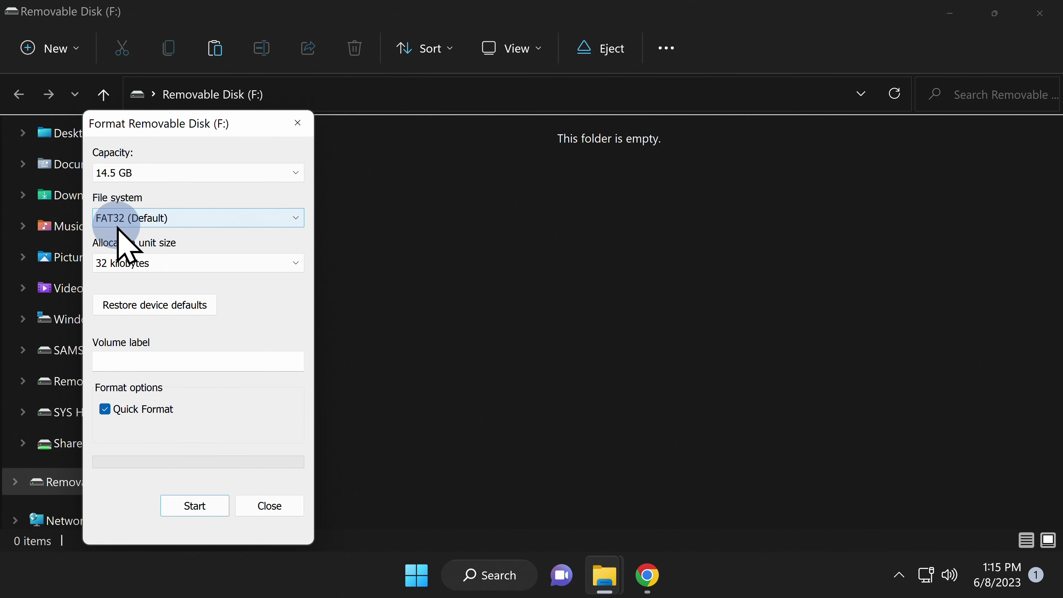
{"action": "left_click", "coordinate": [197, 505]}
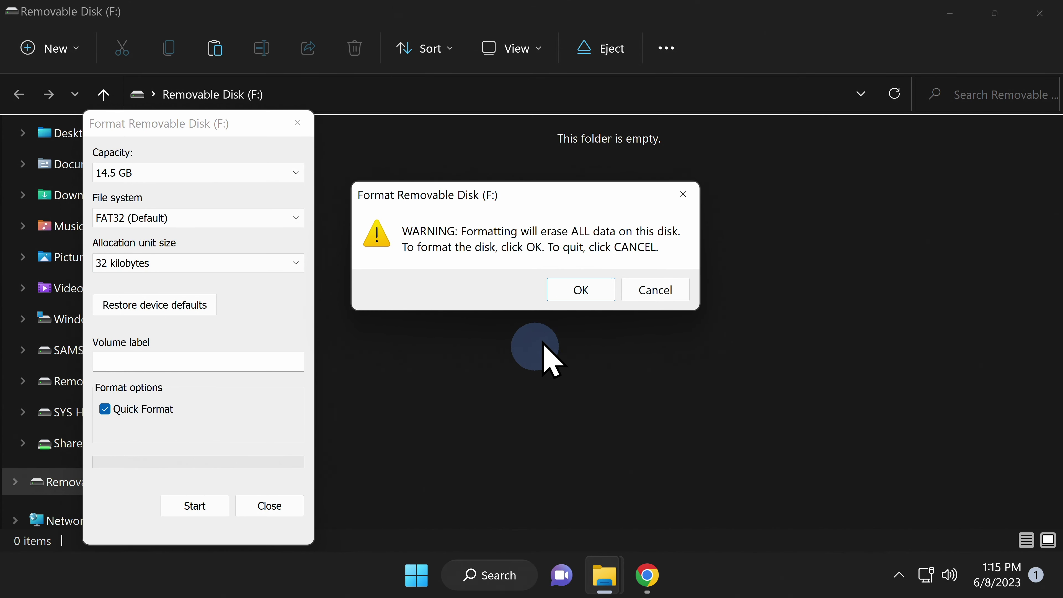
{"action": "left_click", "coordinate": [582, 290]}
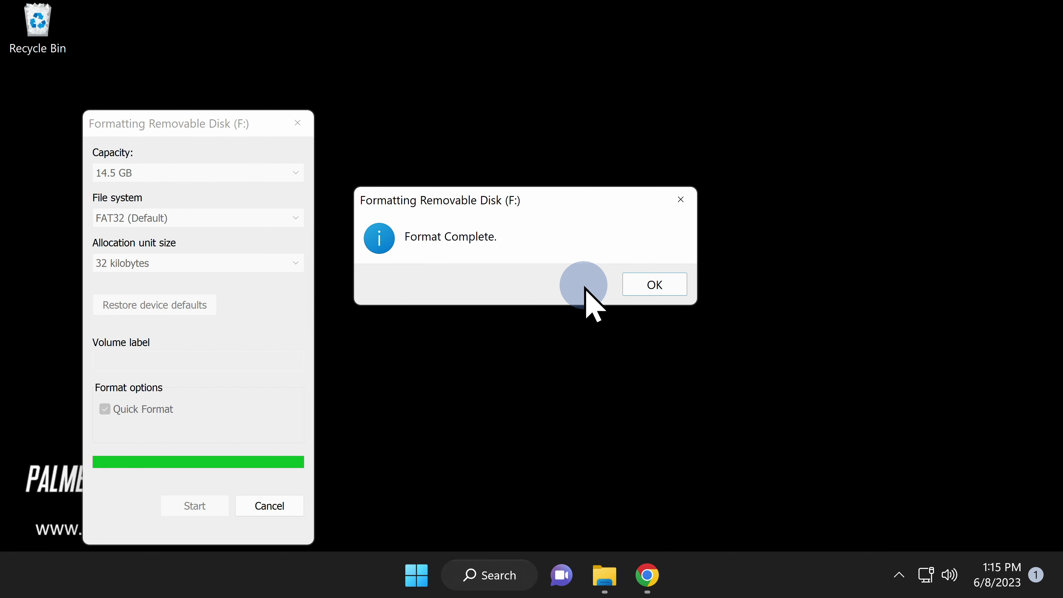
{"action": "left_click", "coordinate": [652, 287]}
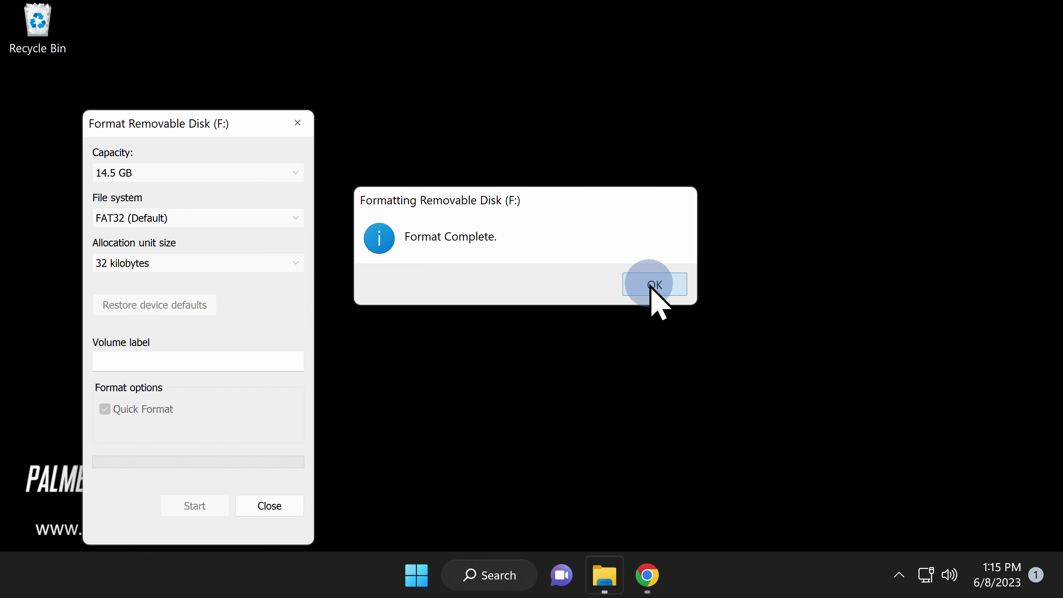
{"action": "left_click", "coordinate": [292, 131]}
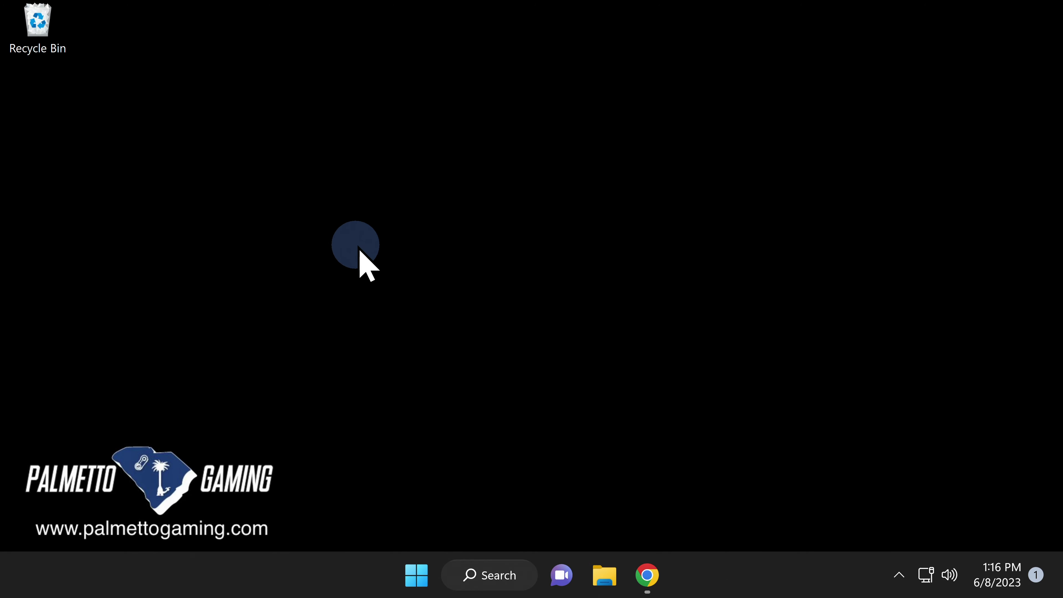
Extract IMGS.zip in the Downloads folder and delete the zip archive.
{"action": "right_click", "coordinate": [612, 588]}
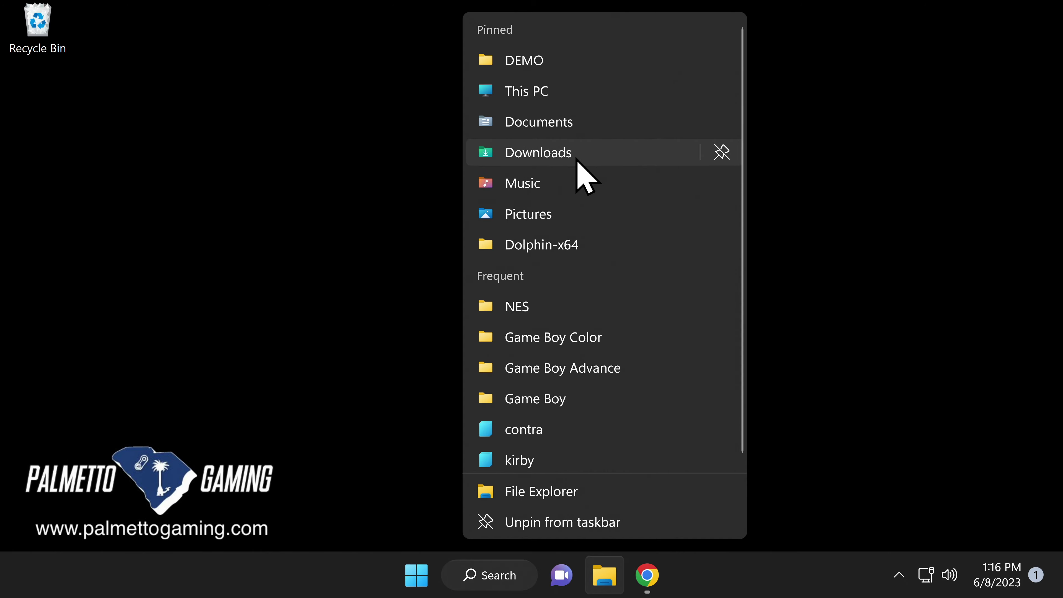
{"action": "left_click", "coordinate": [577, 156]}
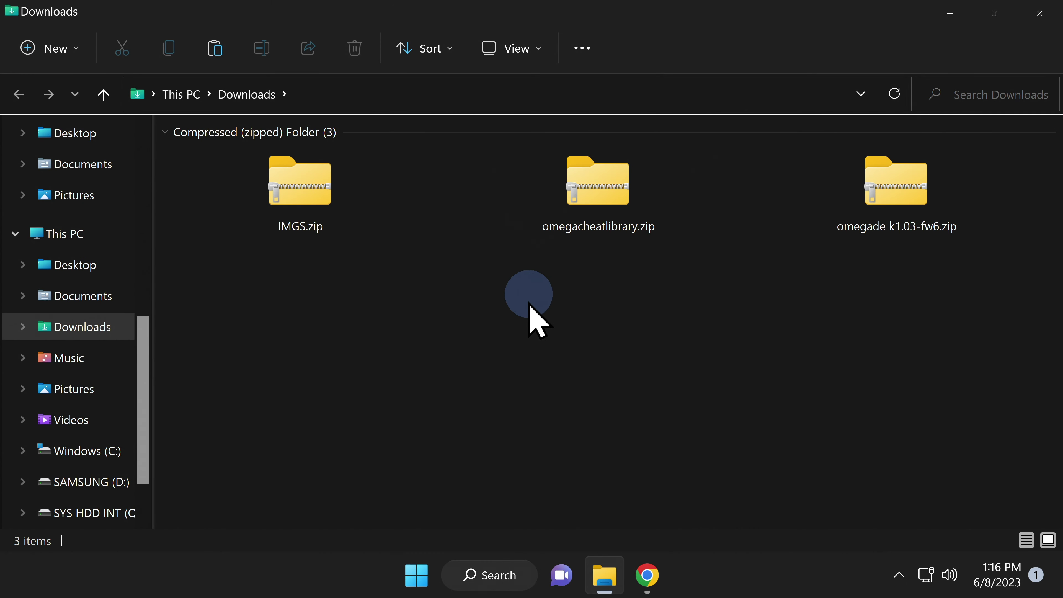
{"action": "right_click", "coordinate": [309, 200]}
{"action": "left_click", "coordinate": [397, 259]}
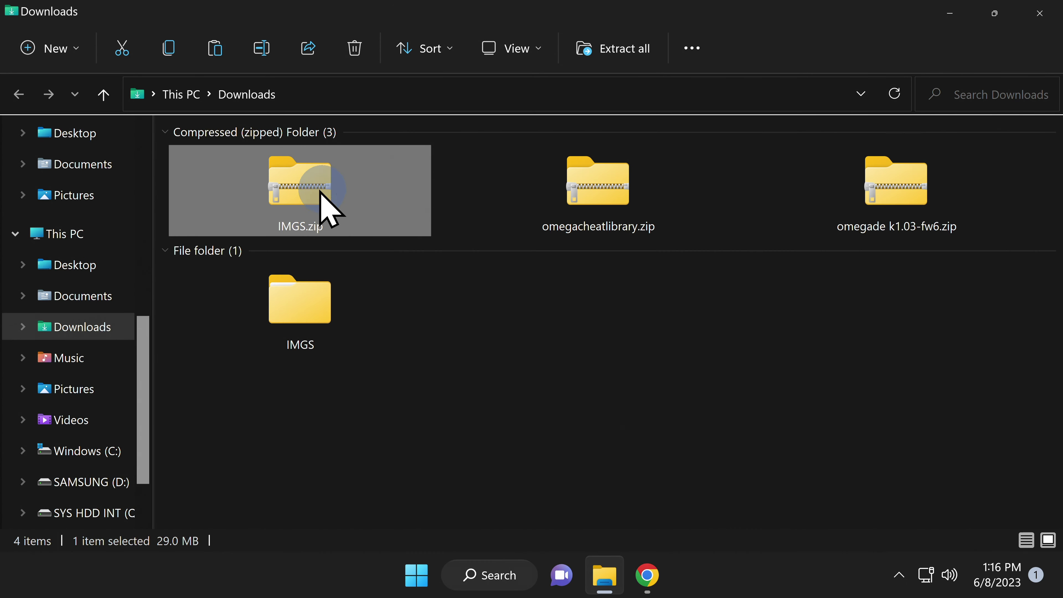
{"action": "right_click", "coordinate": [317, 189]}
{"action": "left_click", "coordinate": [538, 126]}
Extract omegacheatlibrary.zip into its own folder in Downloads and delete the zip archive.
{"action": "right_click", "coordinate": [321, 199]}
{"action": "left_click", "coordinate": [398, 259]}
{"action": "left_click", "coordinate": [680, 485]}
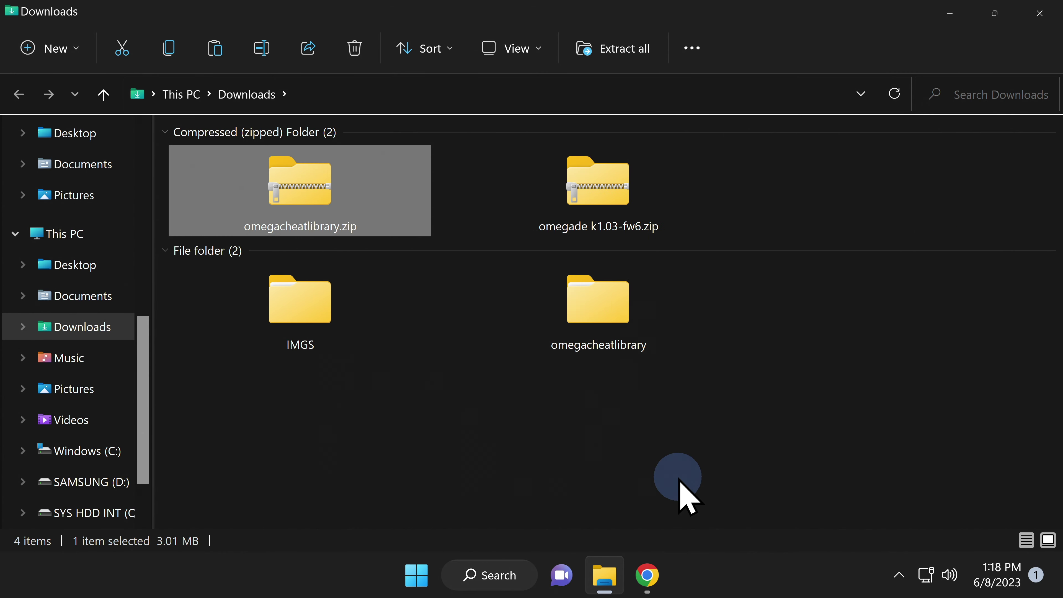
{"action": "right_click", "coordinate": [308, 192]}
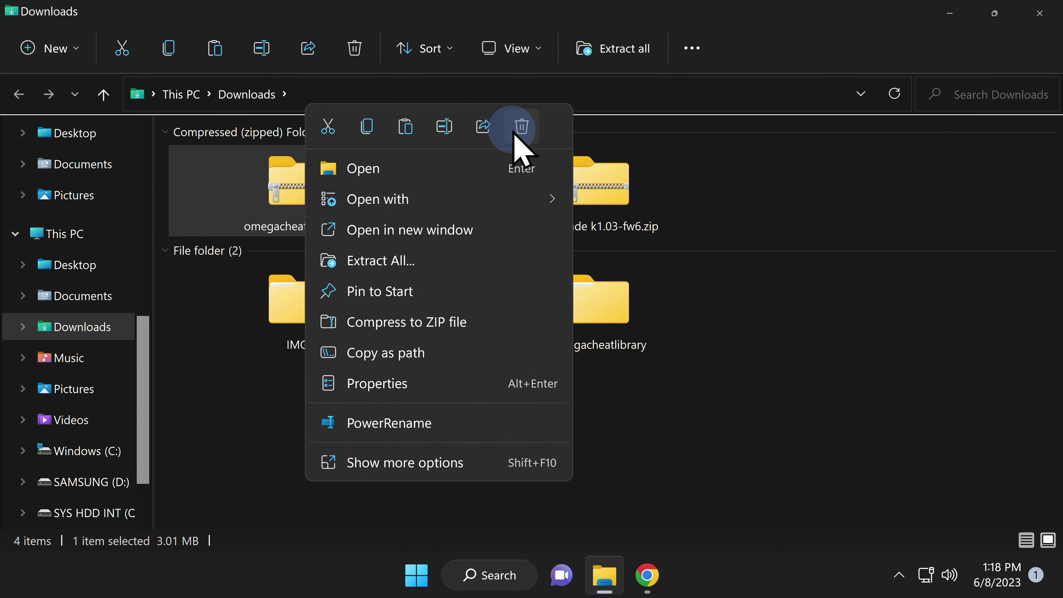
{"action": "left_click", "coordinate": [521, 126]}
Extract omegade k1.03-fw6.zip to D:\Downloads\omegade k1.03-fw6 and delete the zip archive.
{"action": "right_click", "coordinate": [325, 197]}
{"action": "left_click", "coordinate": [397, 260]}
{"action": "left_click", "coordinate": [676, 482]}
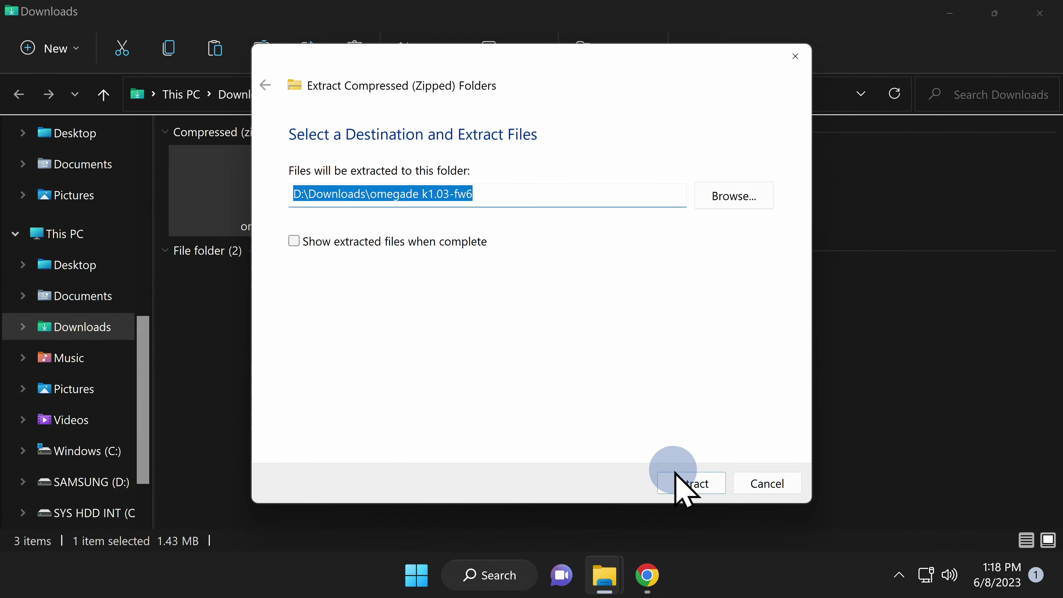
{"action": "right_click", "coordinate": [287, 190]}
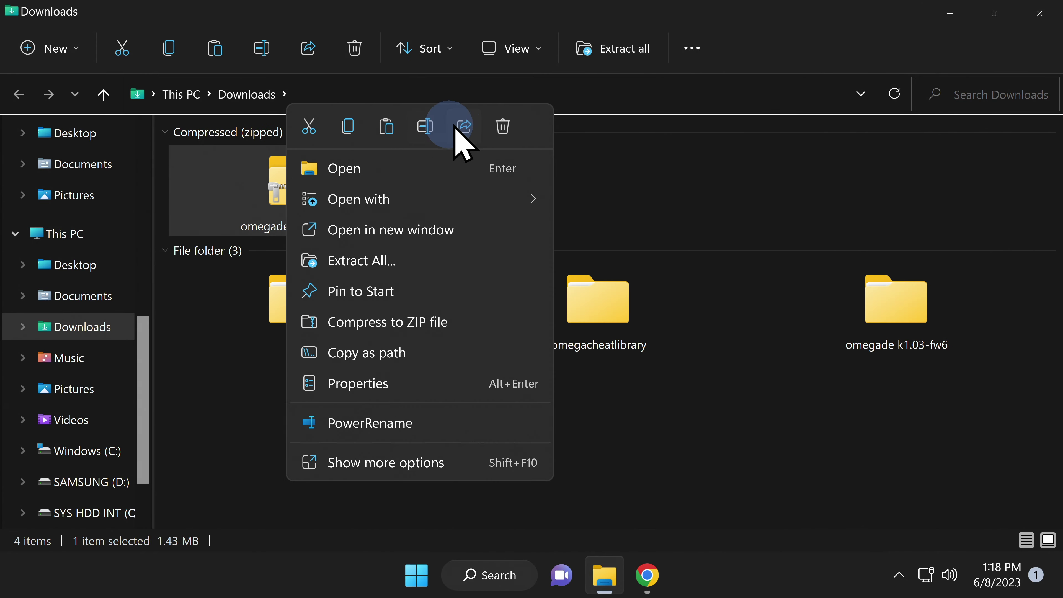
{"action": "left_click", "coordinate": [492, 129]}
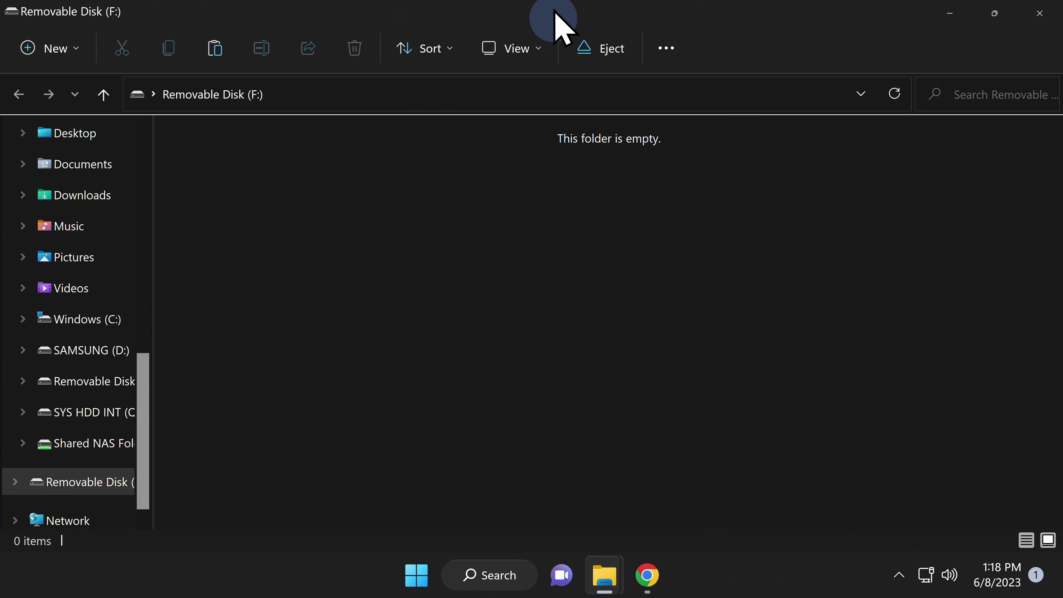
Place the Downloads and Removable Disk (F:) windows side by side and copy the inner IMGS folder to the disk's root.
{"action": "left_click_drag", "start_coordinate": [555, 19], "coordinate": [1051, 271]}
{"action": "left_click", "coordinate": [331, 185]}
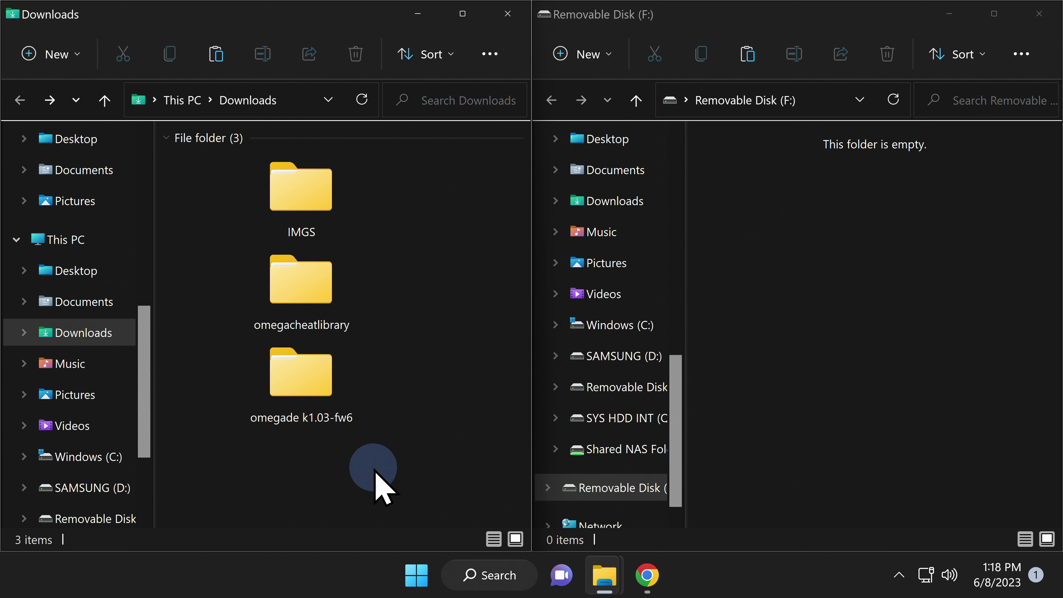
{"action": "double_click", "coordinate": [310, 178]}
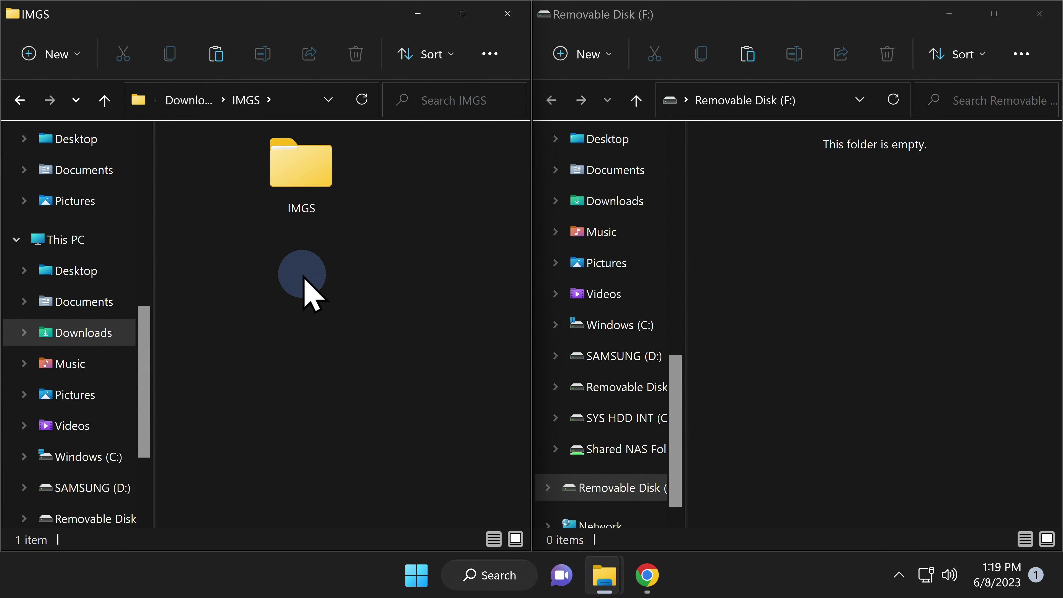
{"action": "left_click_drag", "start_coordinate": [308, 189], "coordinate": [782, 214]}
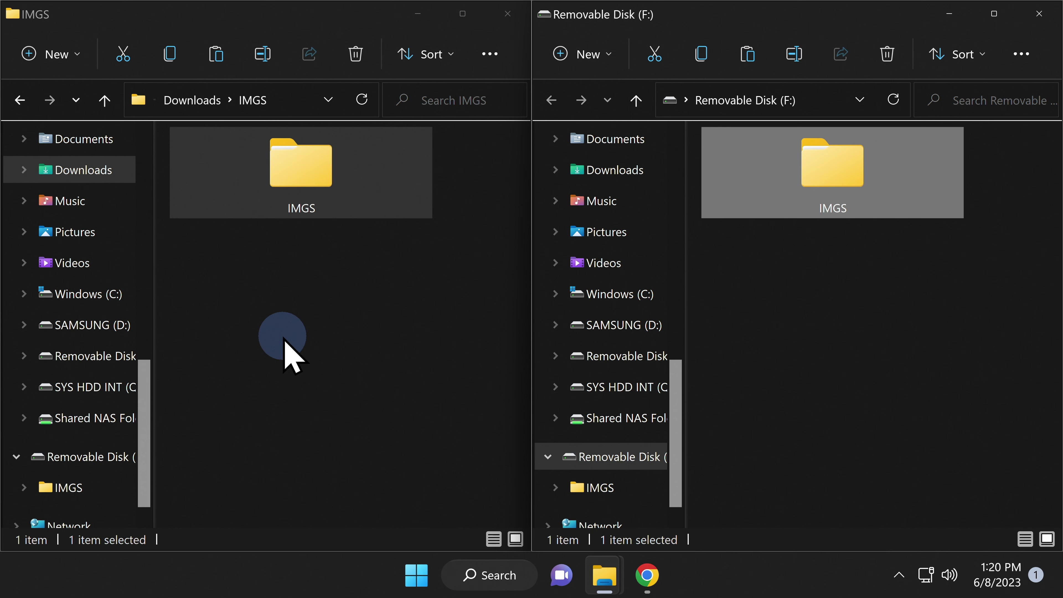
Return to Downloads and delete the extracted IMGS folder there.
{"action": "left_click", "coordinate": [20, 99]}
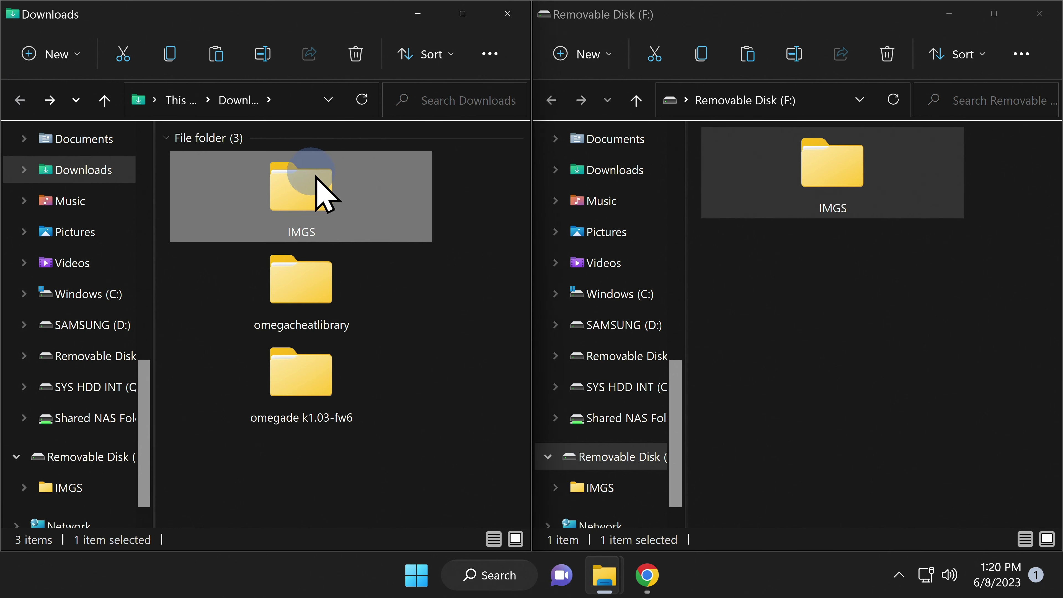
{"action": "right_click", "coordinate": [301, 201]}
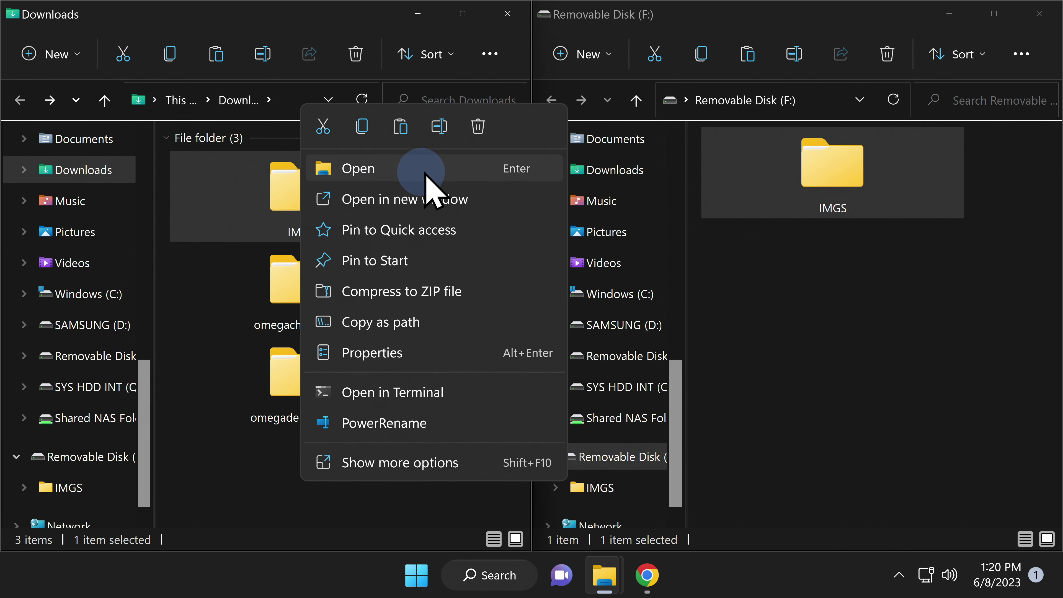
{"action": "left_click", "coordinate": [478, 128]}
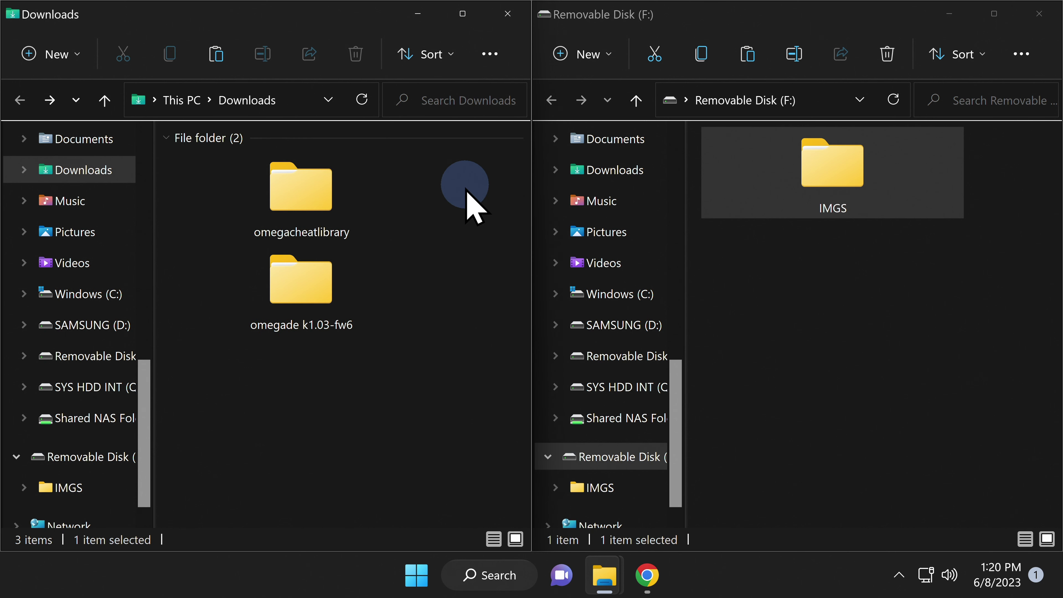
{"action": "left_click", "coordinate": [821, 359]}
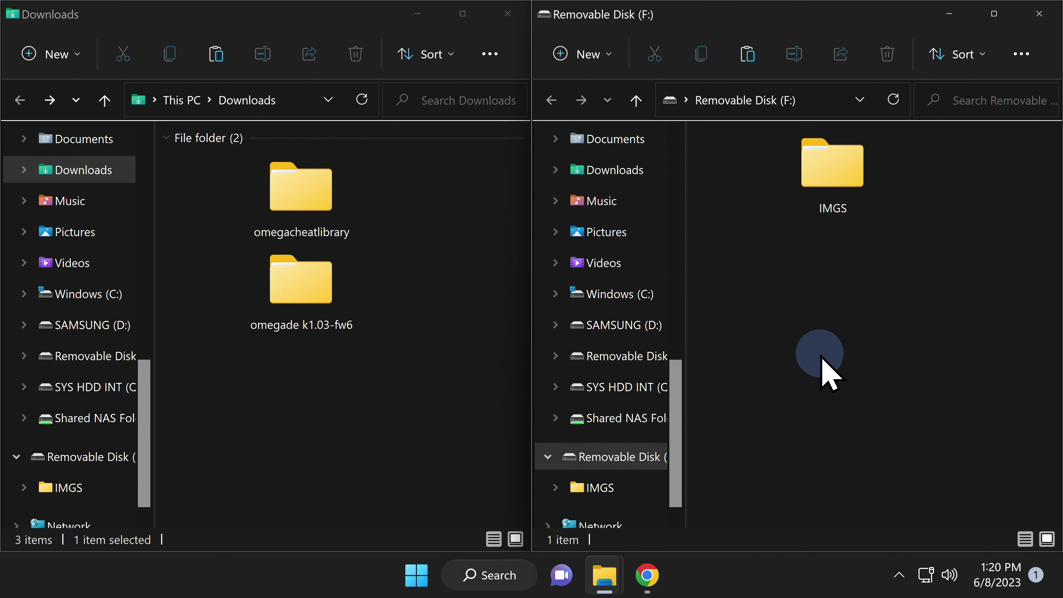
Copy the CHEAT folder from inside omegacheatlibrary to the root of Removable Disk (F:).
{"action": "left_click", "coordinate": [312, 196]}
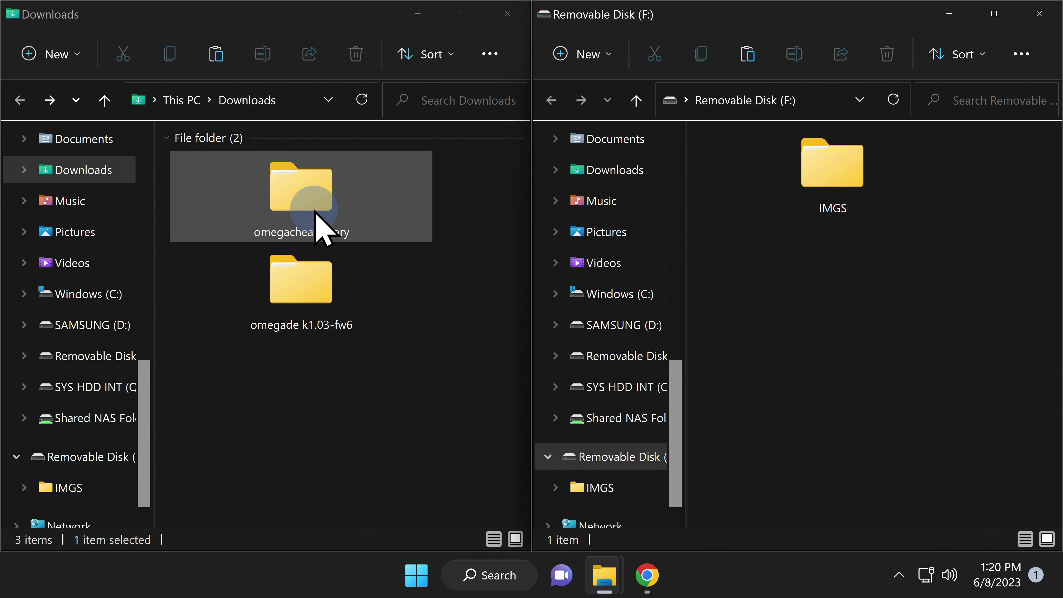
{"action": "double_click", "coordinate": [312, 198]}
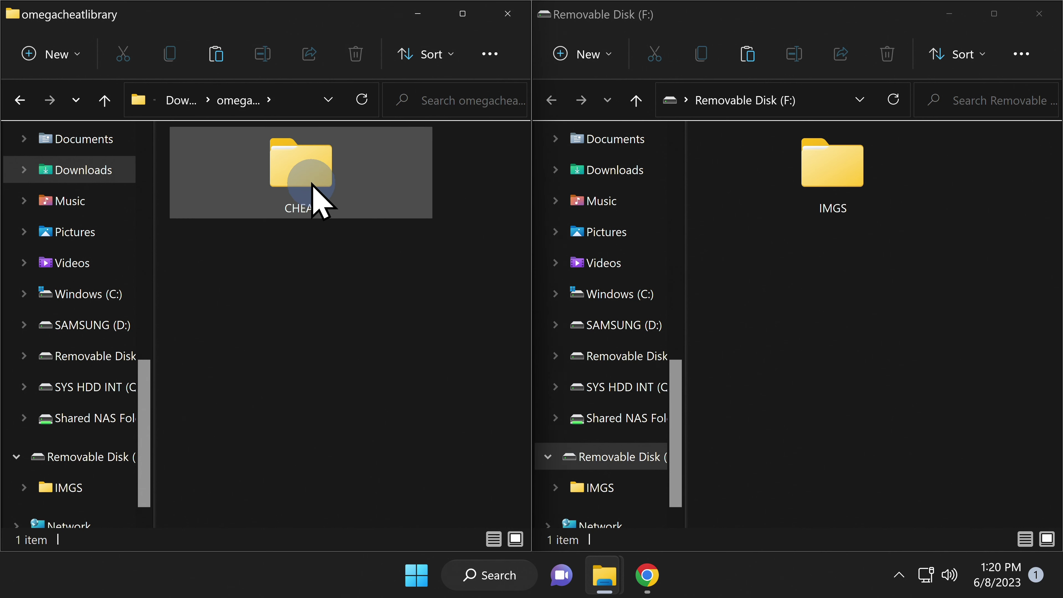
{"action": "left_click_drag", "start_coordinate": [312, 191], "coordinate": [824, 294]}
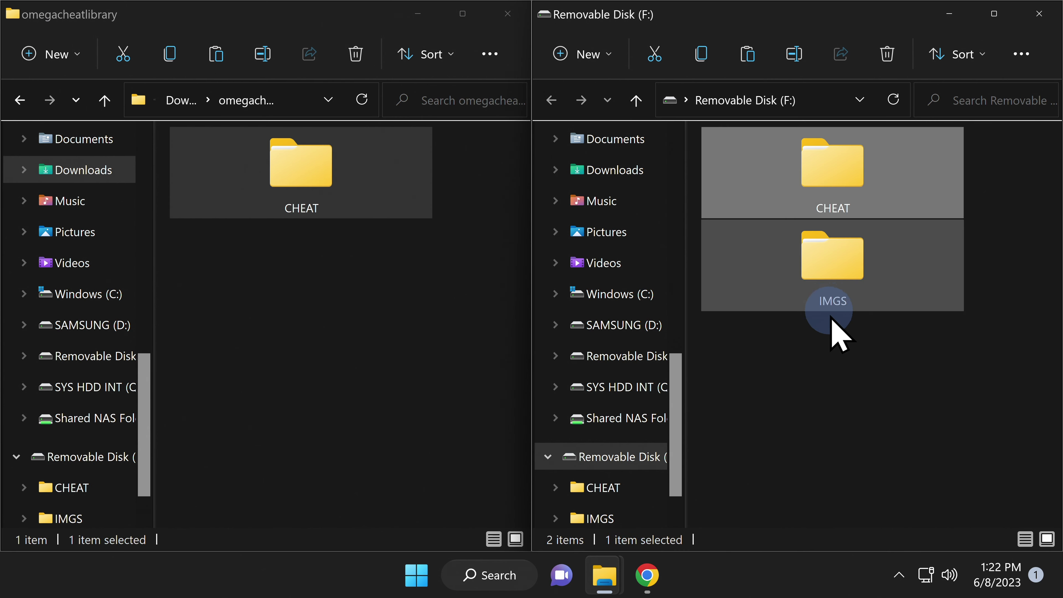
{"action": "left_click", "coordinate": [833, 351]}
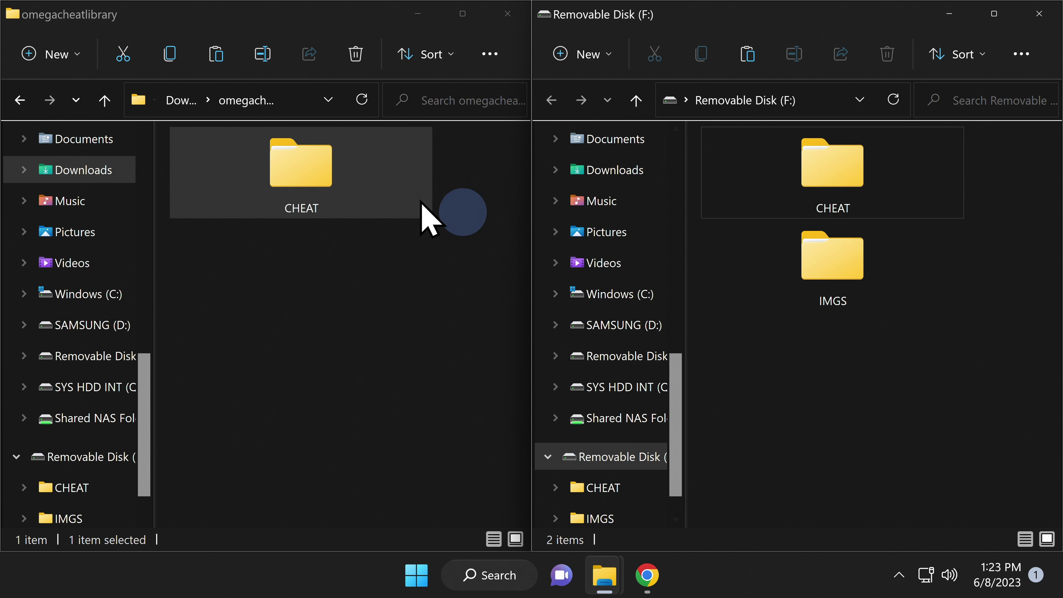
Return to Downloads and delete the omegacheatlibrary folder.
{"action": "left_click", "coordinate": [33, 100]}
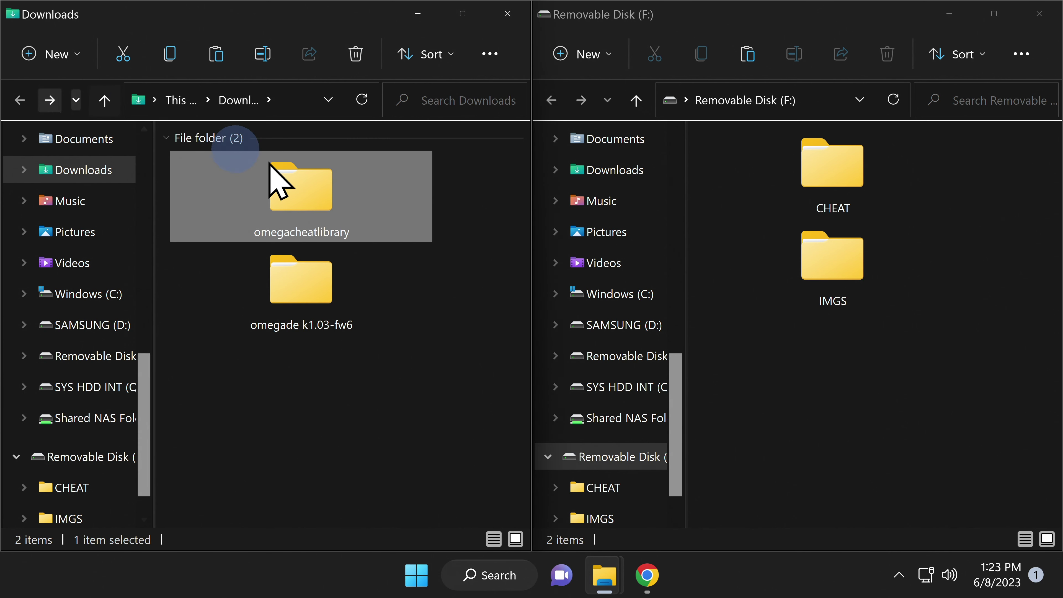
{"action": "right_click", "coordinate": [312, 184]}
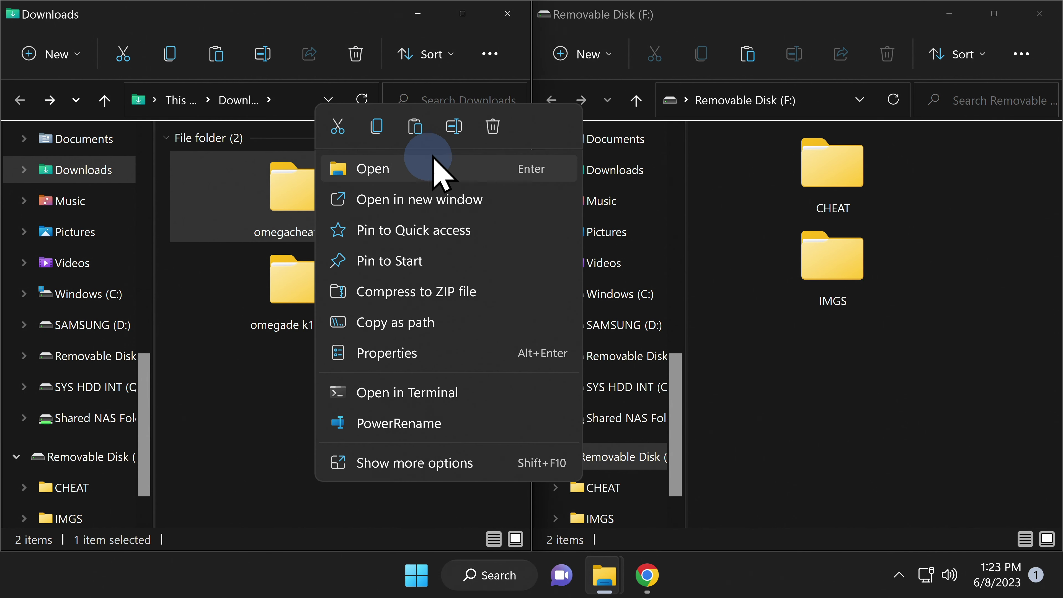
{"action": "left_click", "coordinate": [493, 125]}
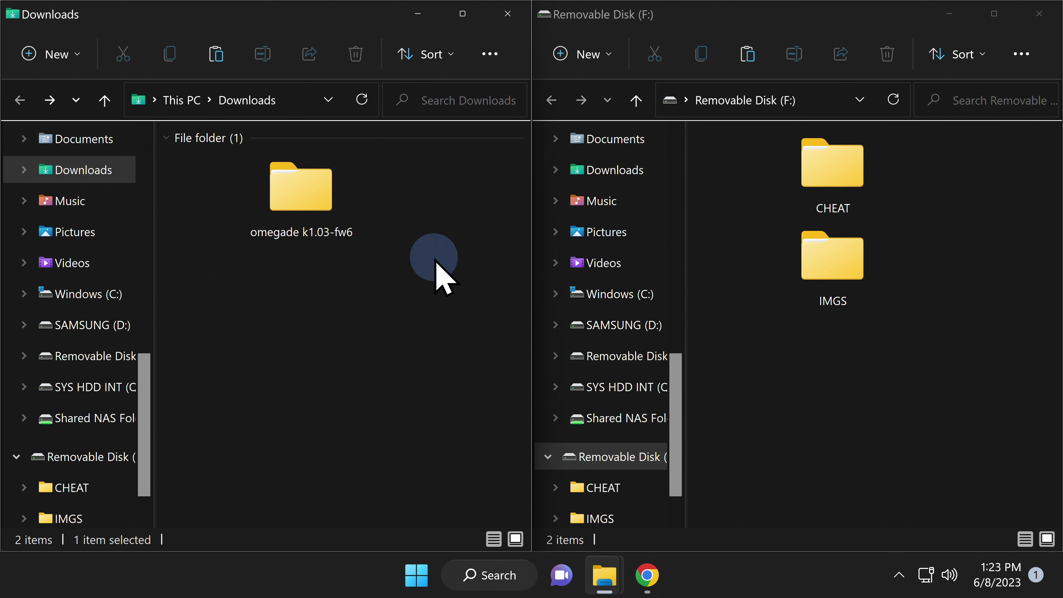
Copy ezkernelnew.bin from the omegade k1.03-fw6 folder to the root of Removable Disk (F:).
{"action": "left_click", "coordinate": [317, 197]}
{"action": "double_click", "coordinate": [317, 197]}
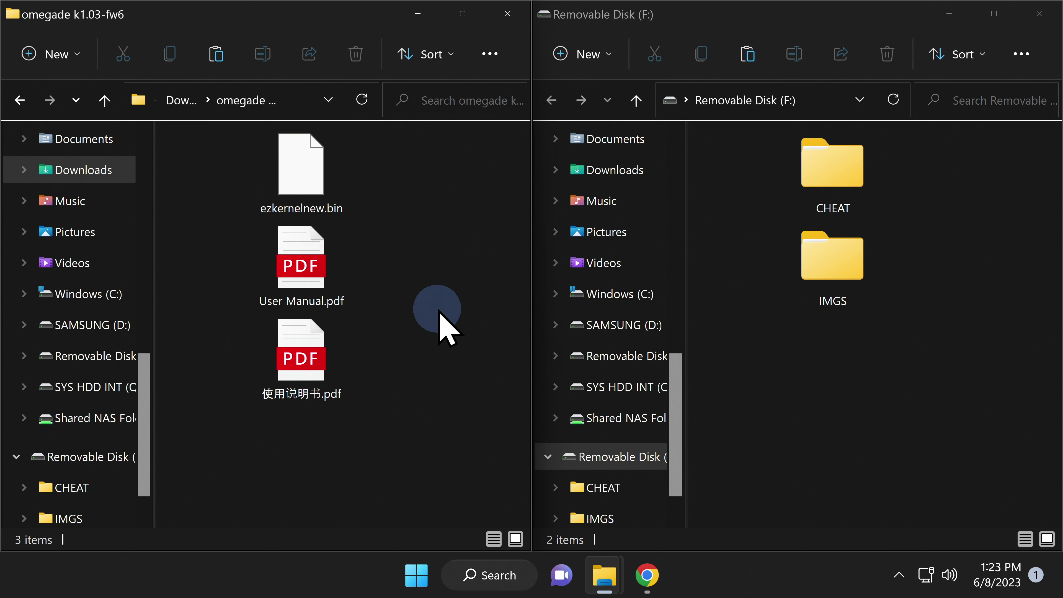
{"action": "left_click", "coordinate": [334, 170]}
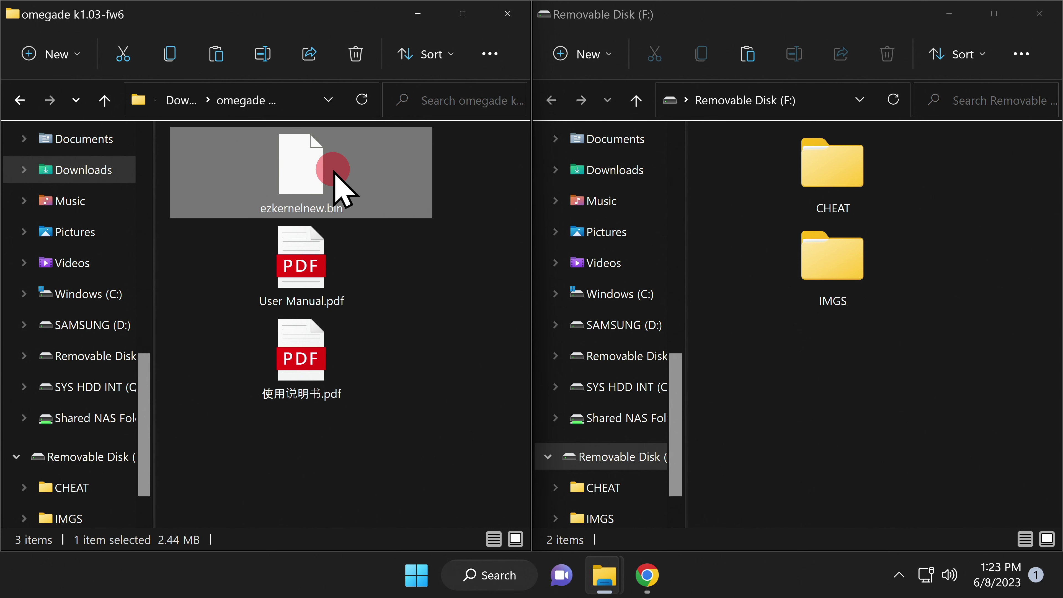
{"action": "left_click_drag", "start_coordinate": [334, 171], "coordinate": [796, 398]}
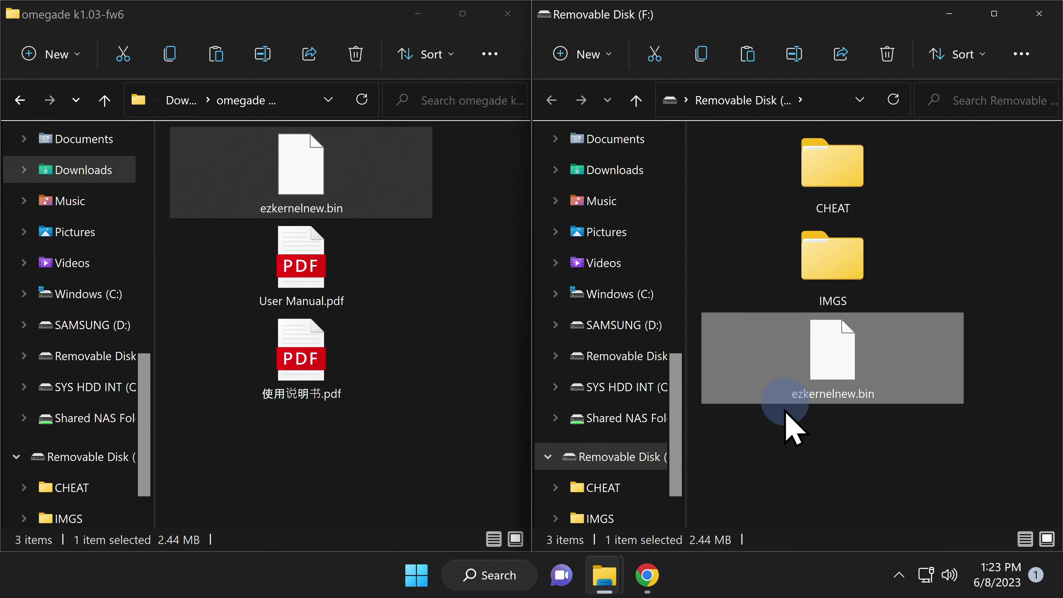
{"action": "left_click", "coordinate": [784, 436]}
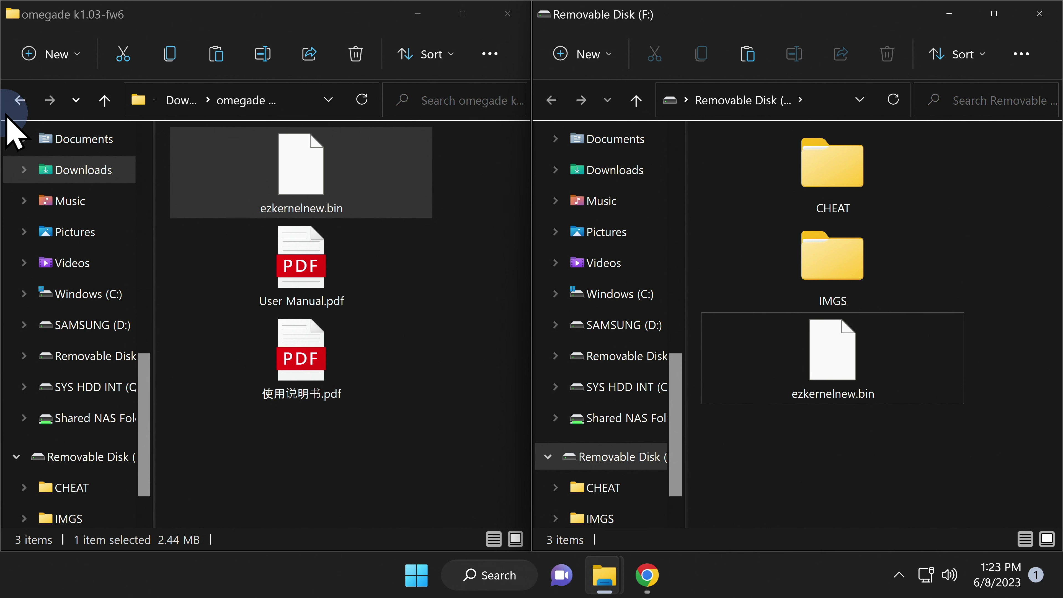
Go back to Downloads and delete the extracted omegade k1.03-fw6 folder.
{"action": "left_click", "coordinate": [22, 110]}
{"action": "left_click", "coordinate": [309, 200]}
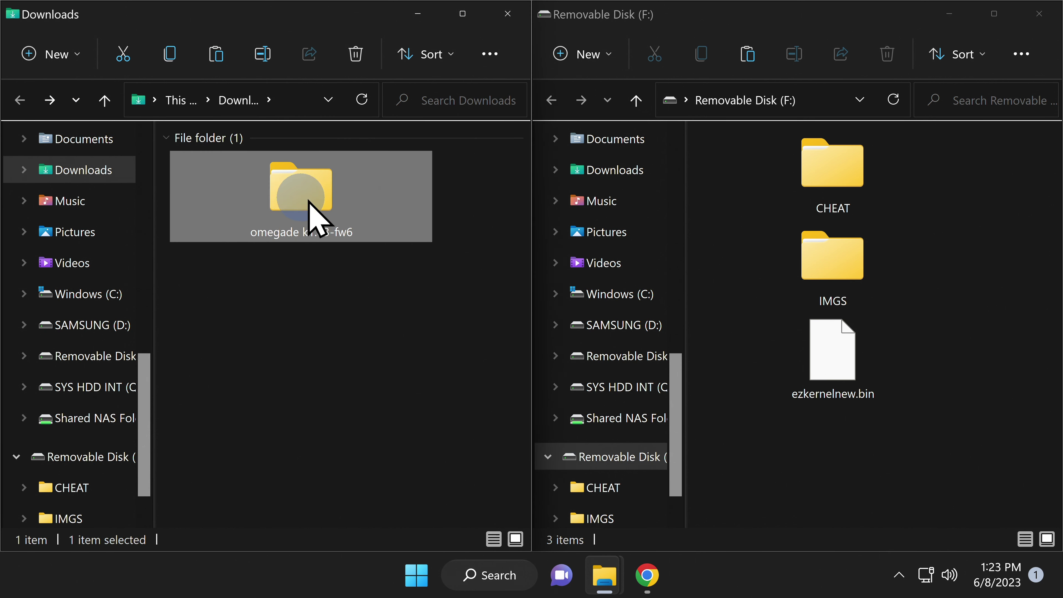
{"action": "right_click", "coordinate": [311, 200]}
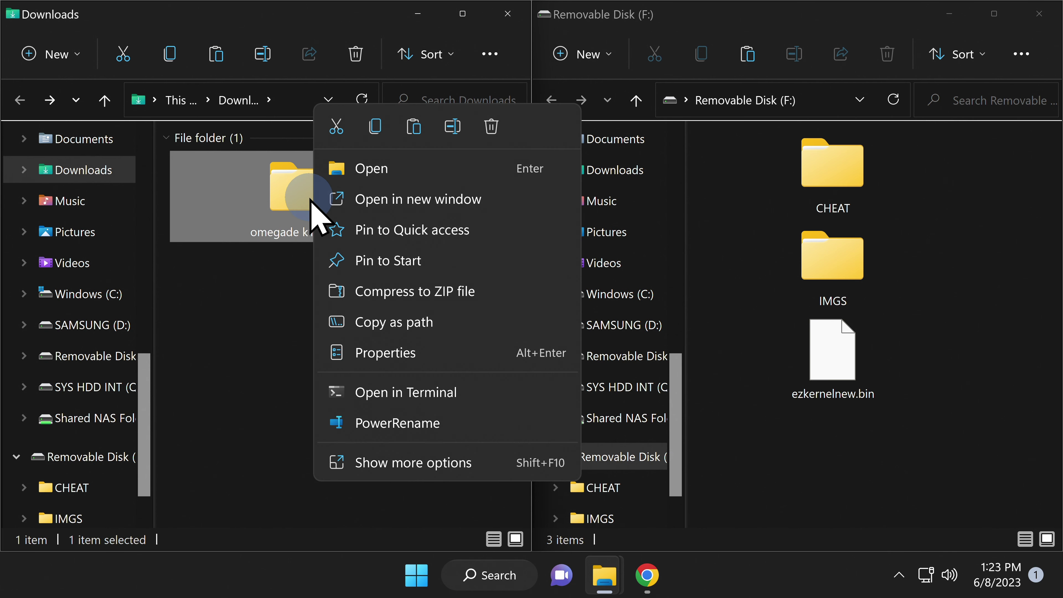
{"action": "left_click", "coordinate": [490, 125]}
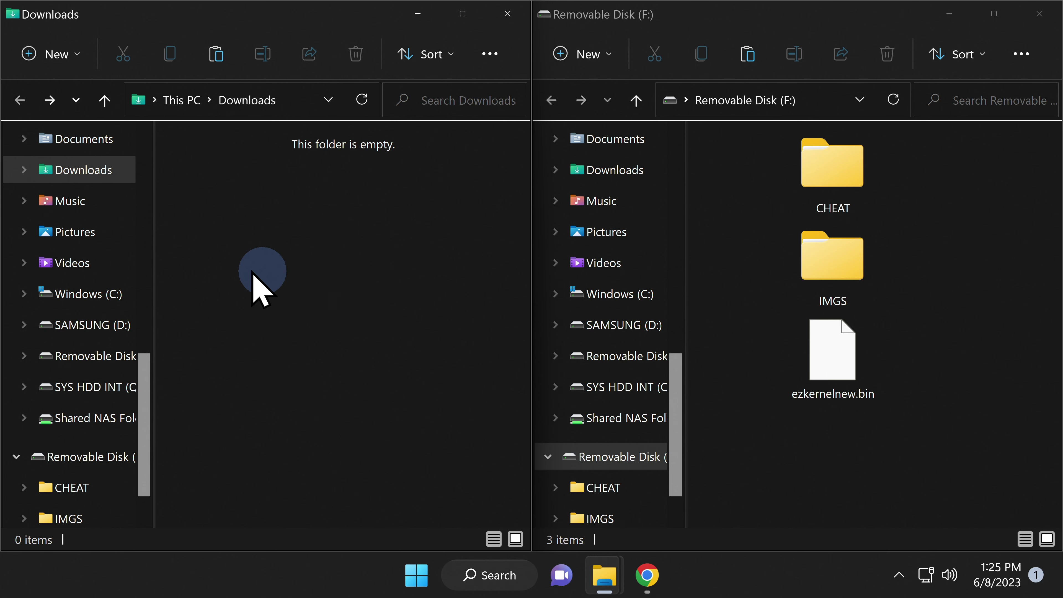
Switch the Downloads window to the DEMO folder pinned in Quick access.
{"action": "scroll", "coordinate": [88, 245], "scroll_direction": "up", "scroll_amount": 4}
{"action": "scroll", "coordinate": [90, 247], "scroll_direction": "up", "scroll_amount": 3}
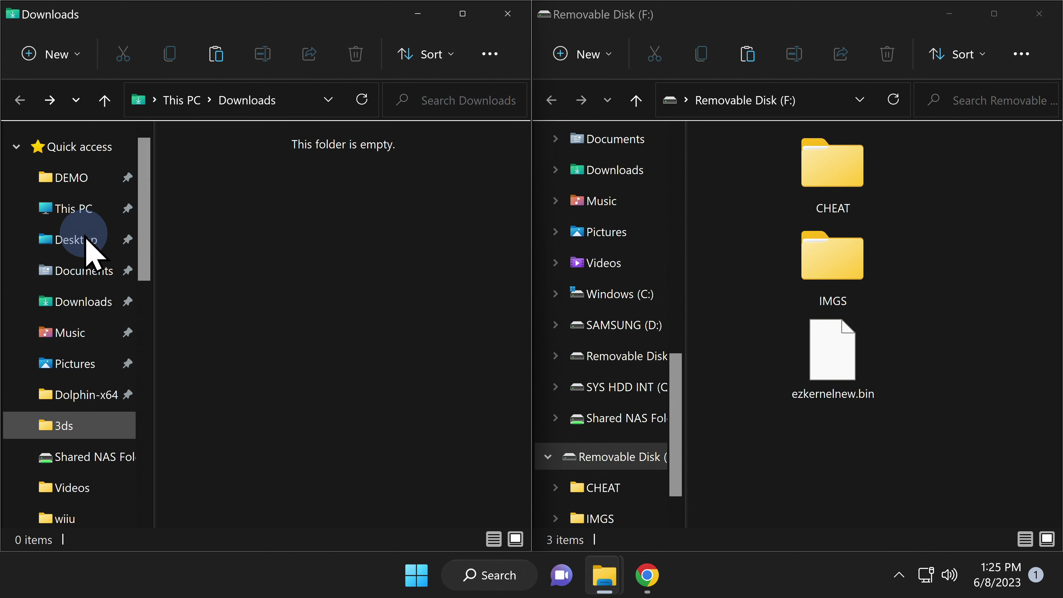
{"action": "left_click", "coordinate": [70, 186]}
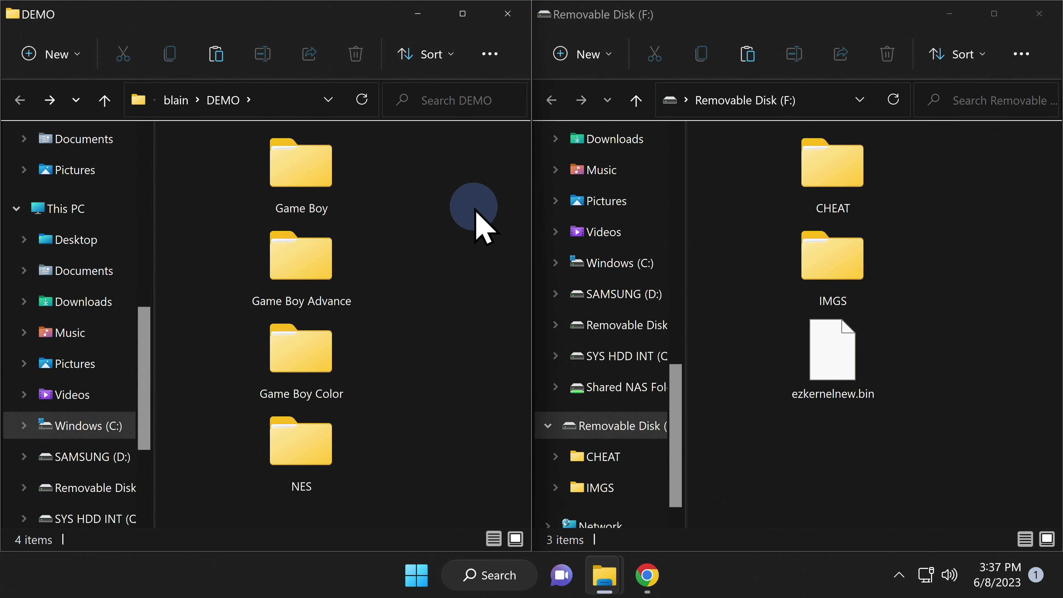
Open the Game Boy folder and look through its alphabetical subfolders.
{"action": "double_click", "coordinate": [329, 173]}
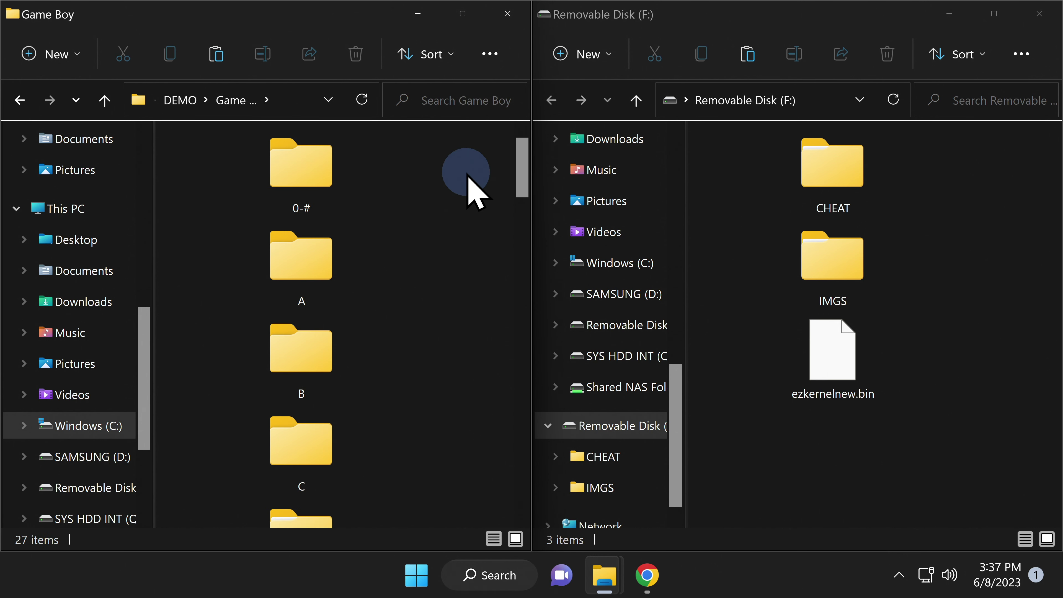
{"action": "scroll", "coordinate": [471, 185], "scroll_direction": "down", "scroll_amount": 5}
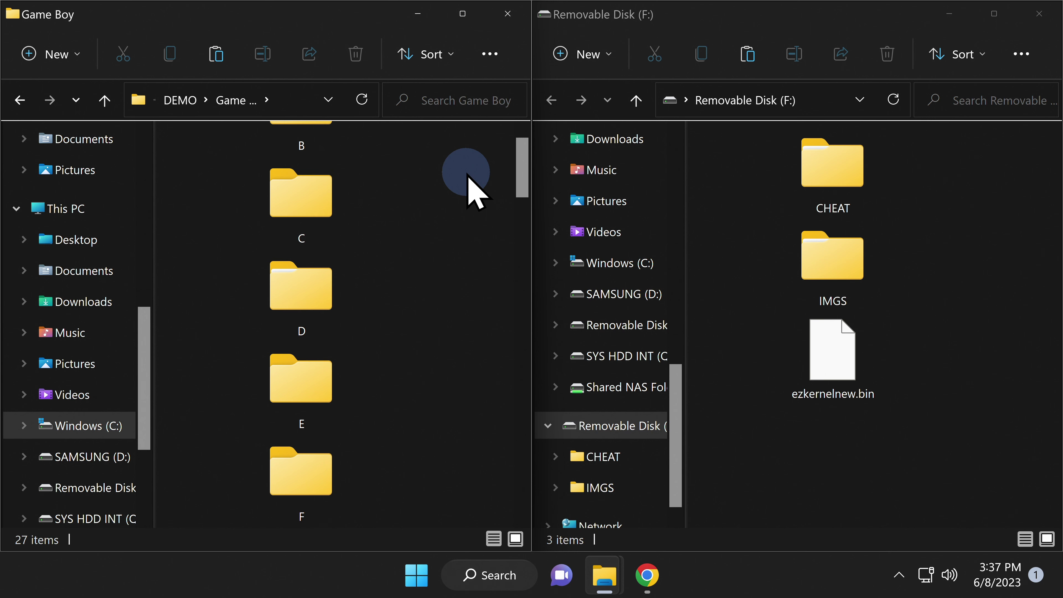
{"action": "scroll", "coordinate": [467, 174], "scroll_direction": "down", "scroll_amount": 3}
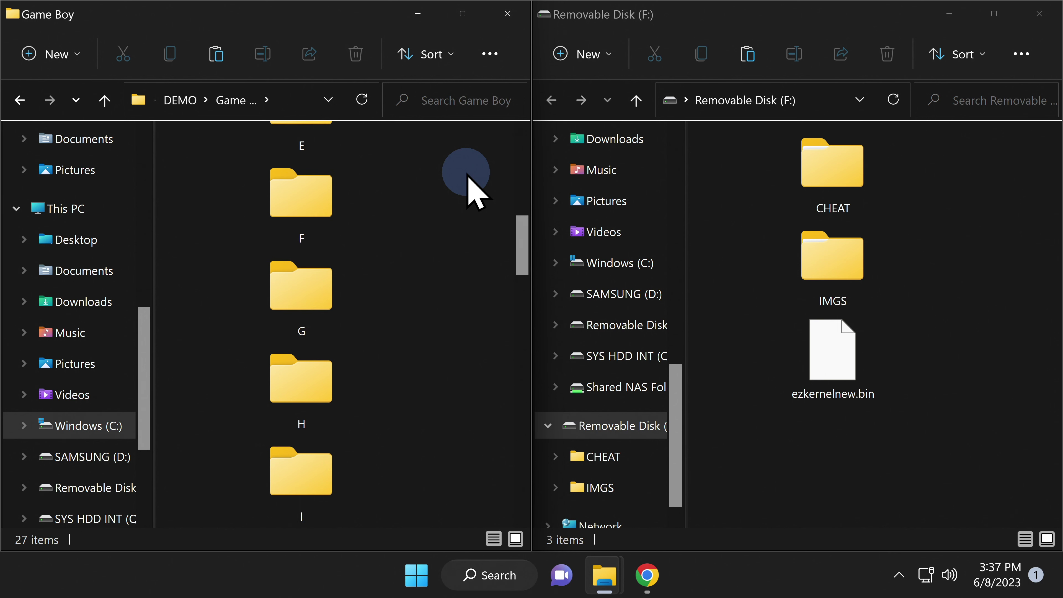
{"action": "scroll", "coordinate": [467, 174], "scroll_direction": "down", "scroll_amount": 3}
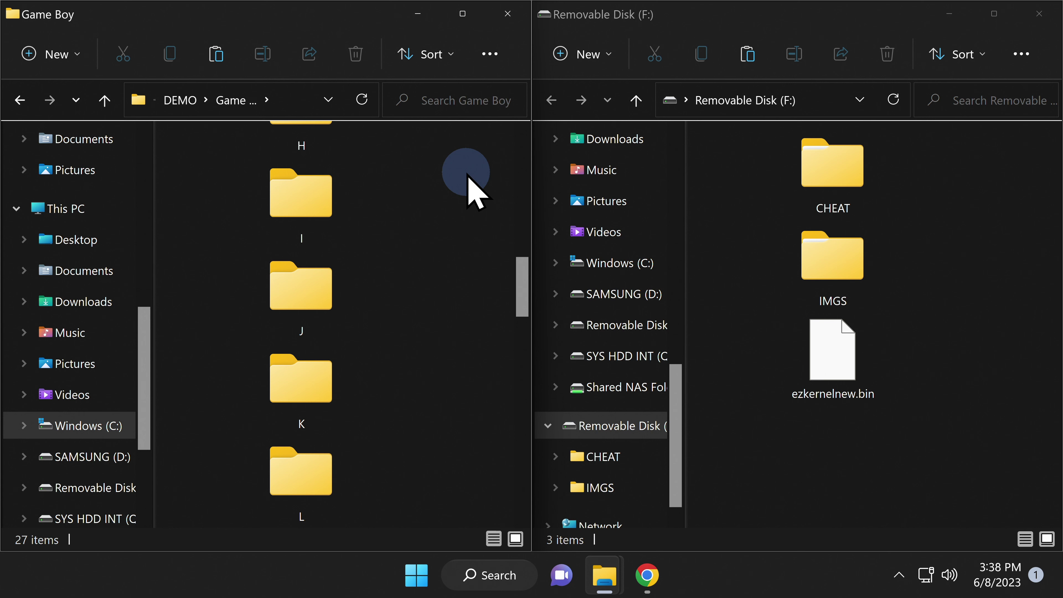
{"action": "scroll", "coordinate": [468, 174], "scroll_direction": "down", "scroll_amount": 3}
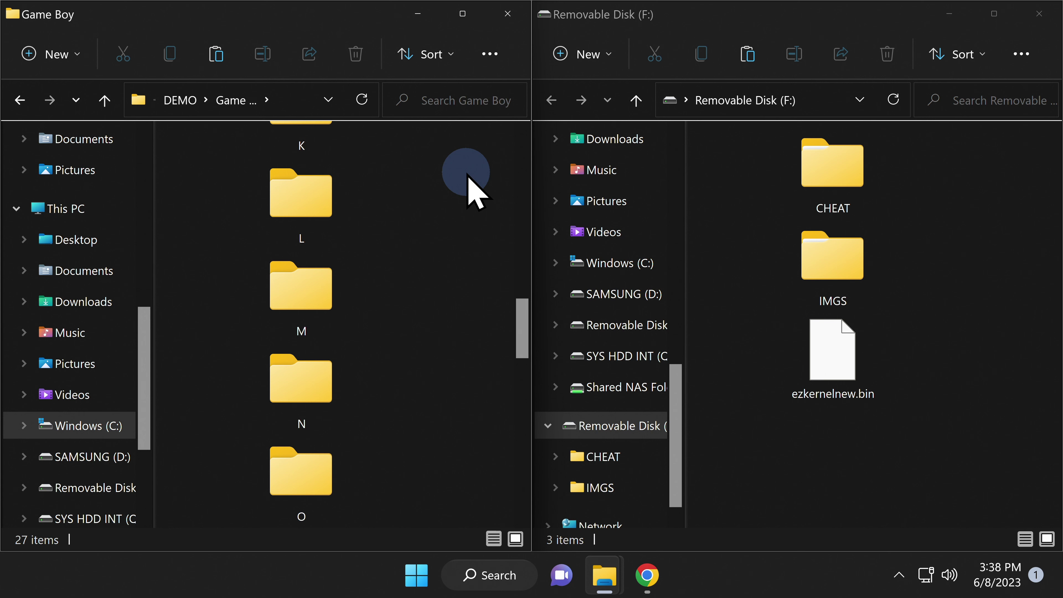
{"action": "scroll", "coordinate": [467, 174], "scroll_direction": "down", "scroll_amount": 3}
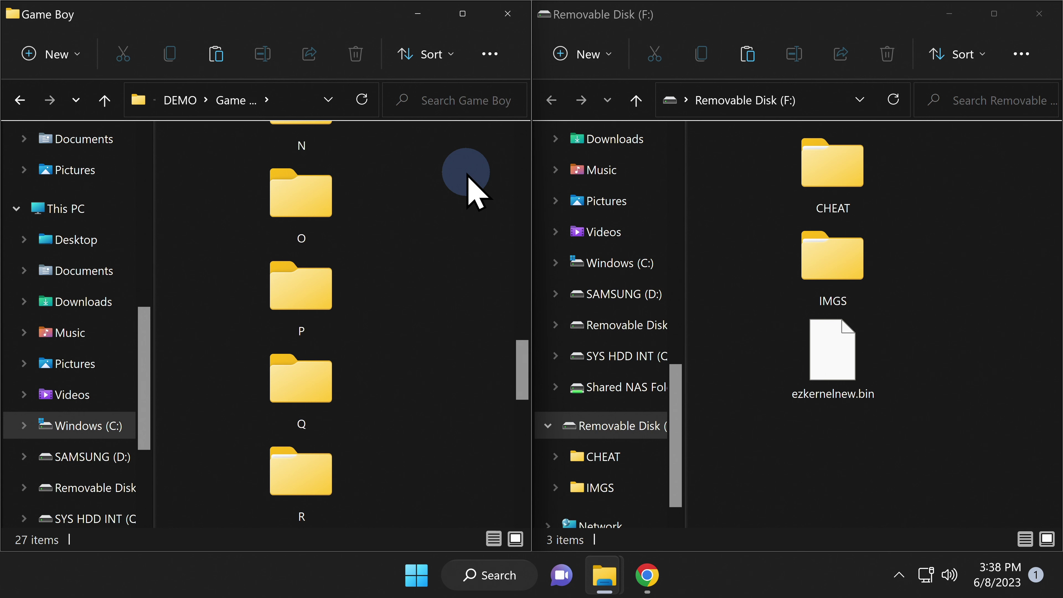
{"action": "scroll", "coordinate": [467, 174], "scroll_direction": "down", "scroll_amount": 3}
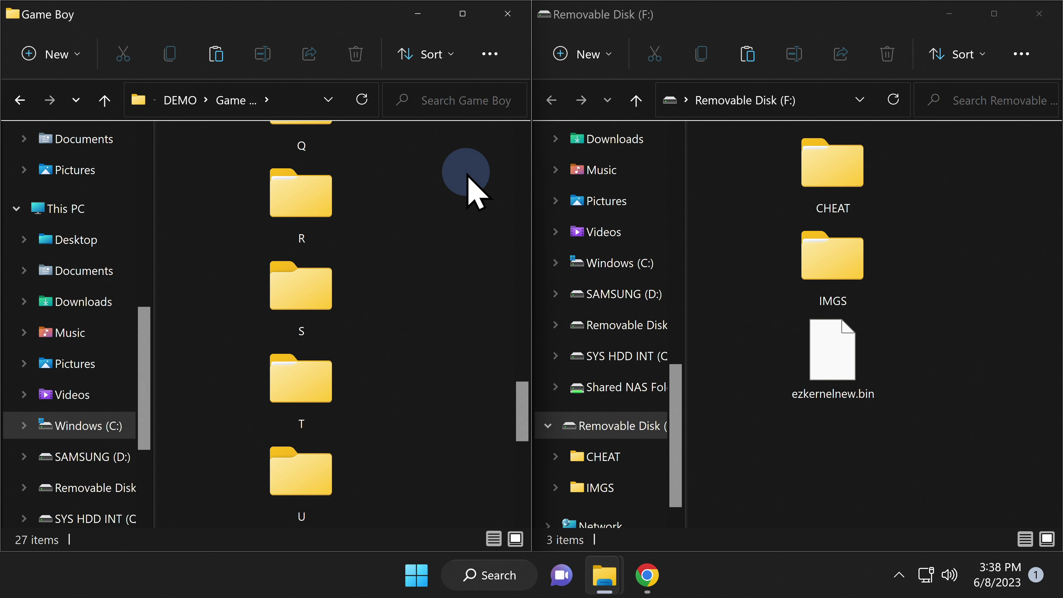
{"action": "scroll", "coordinate": [467, 174], "scroll_direction": "down", "scroll_amount": 3}
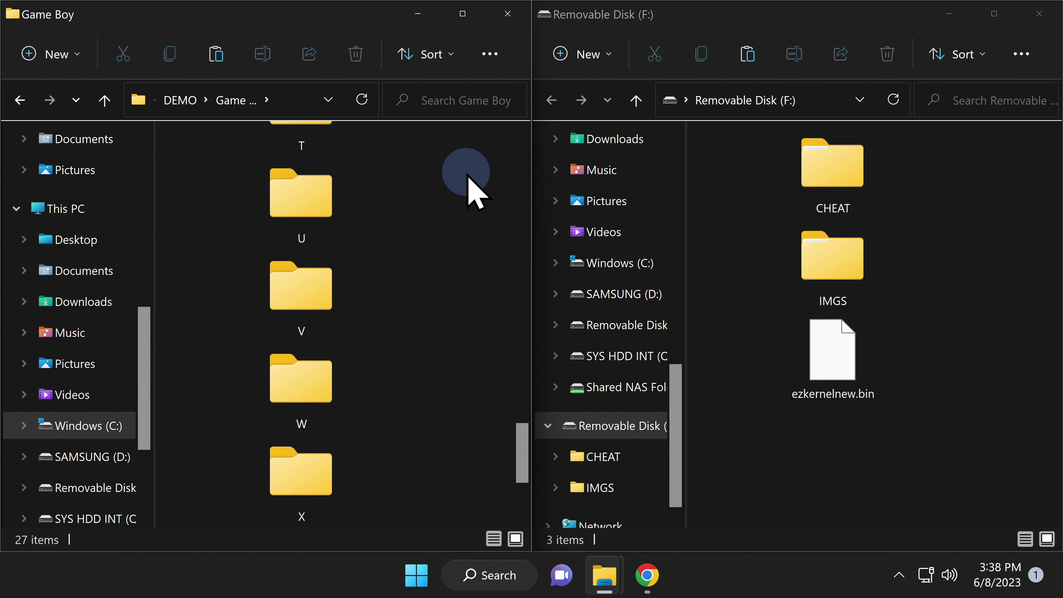
{"action": "scroll", "coordinate": [467, 174], "scroll_direction": "down", "scroll_amount": 3}
{"action": "scroll", "coordinate": [452, 193], "scroll_direction": "up", "scroll_amount": 3}
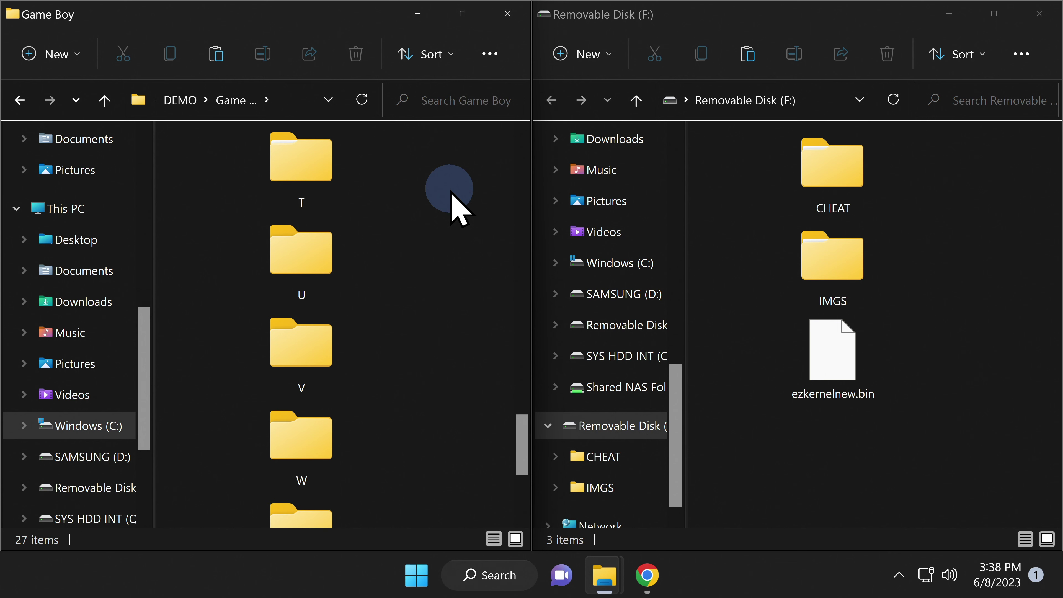
View the contents of Game Boy's T subfolder and return to the DEMO folder.
{"action": "left_click", "coordinate": [312, 155]}
{"action": "double_click", "coordinate": [312, 154]}
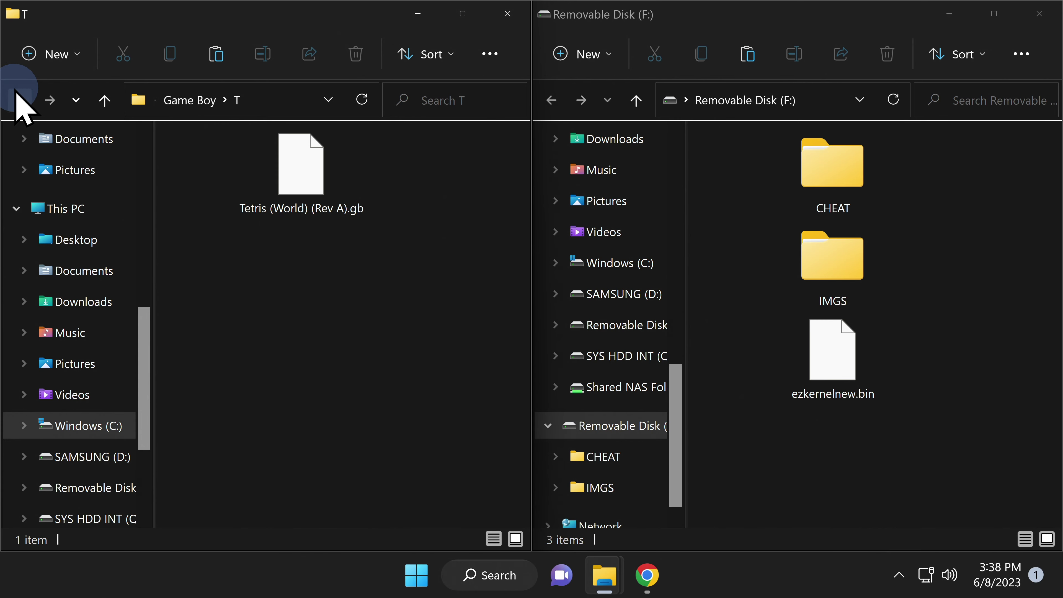
{"action": "left_click", "coordinate": [16, 97]}
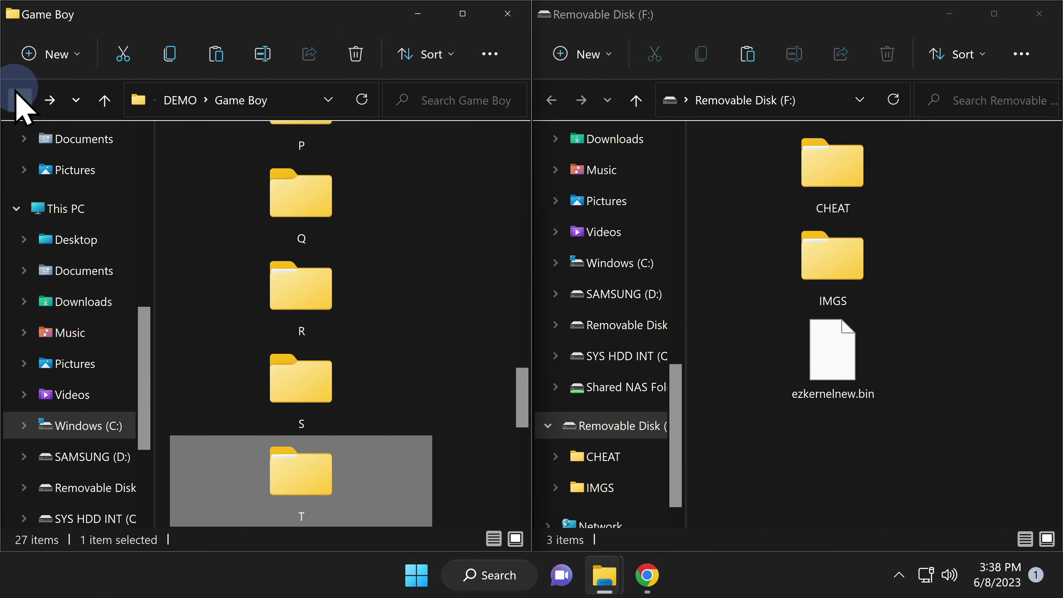
{"action": "left_click", "coordinate": [17, 98]}
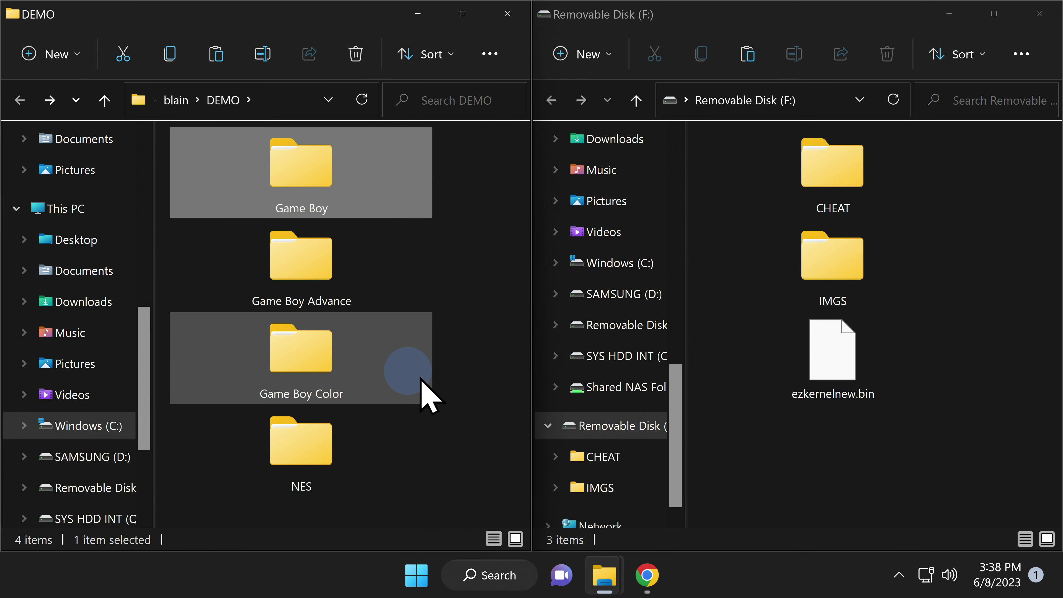